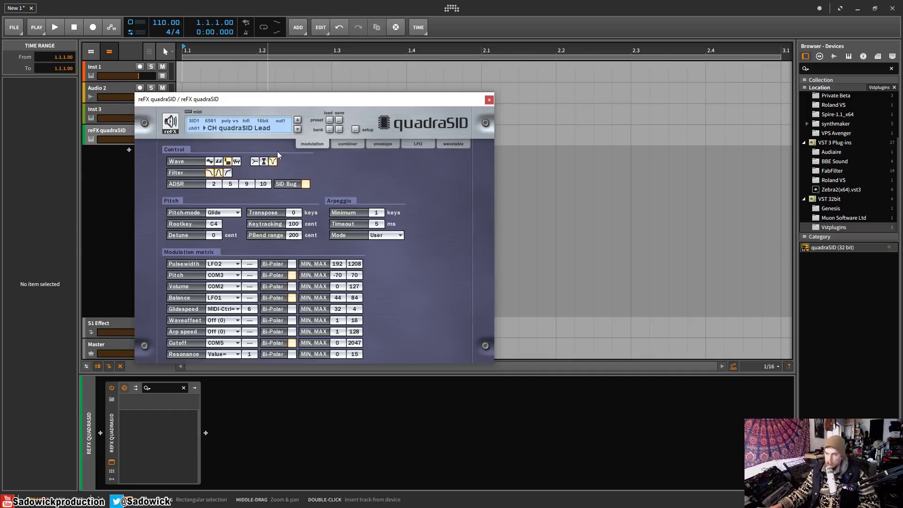
{"action": "left_click_drag", "start_coordinate": [329, 98], "coordinate": [303, 92]}
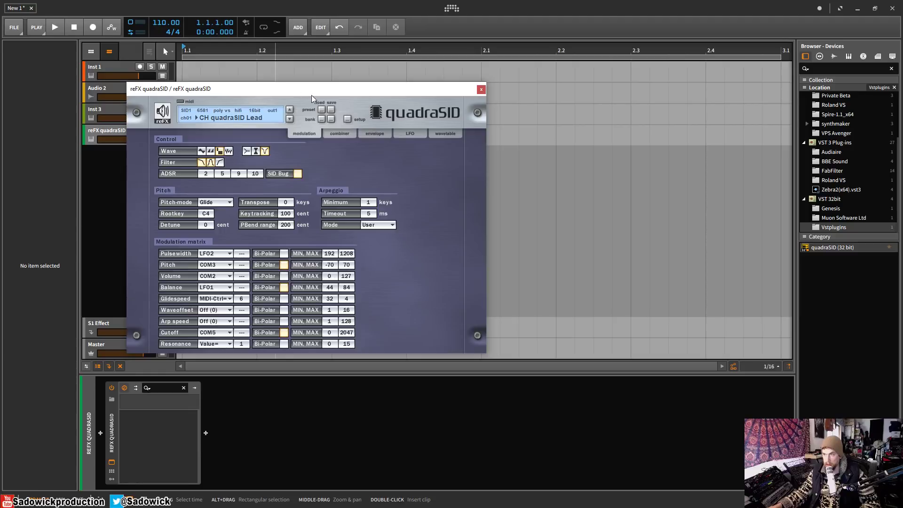
{"action": "left_click_drag", "start_coordinate": [311, 95], "coordinate": [330, 105]}
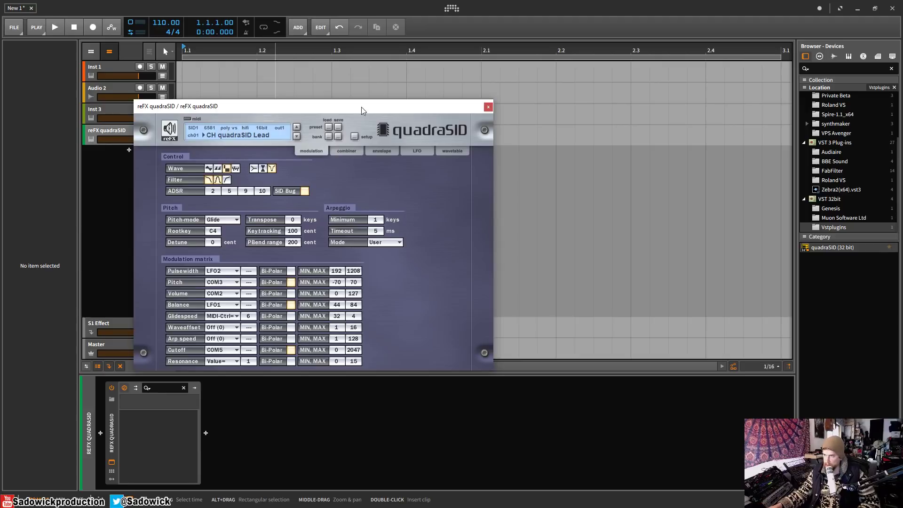
{"action": "left_click_drag", "start_coordinate": [361, 106], "coordinate": [380, 122]}
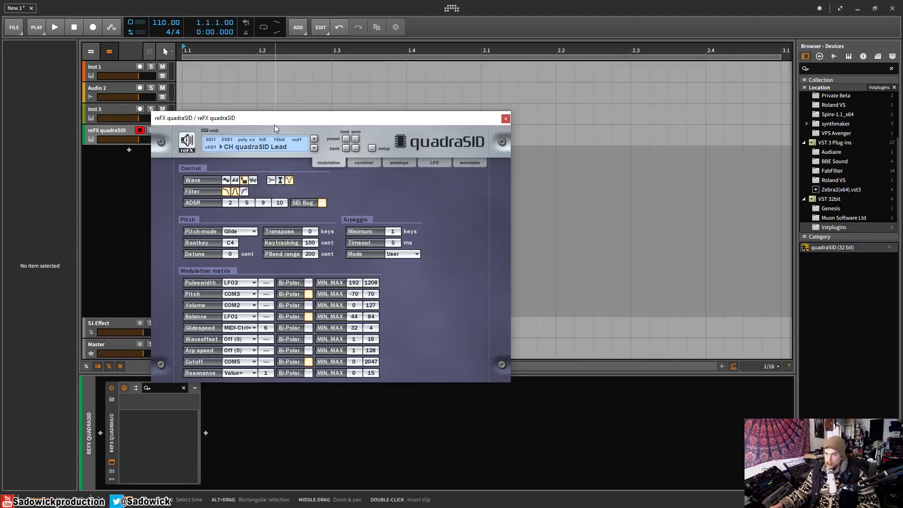
{"action": "left_click_drag", "start_coordinate": [253, 119], "coordinate": [243, 116]}
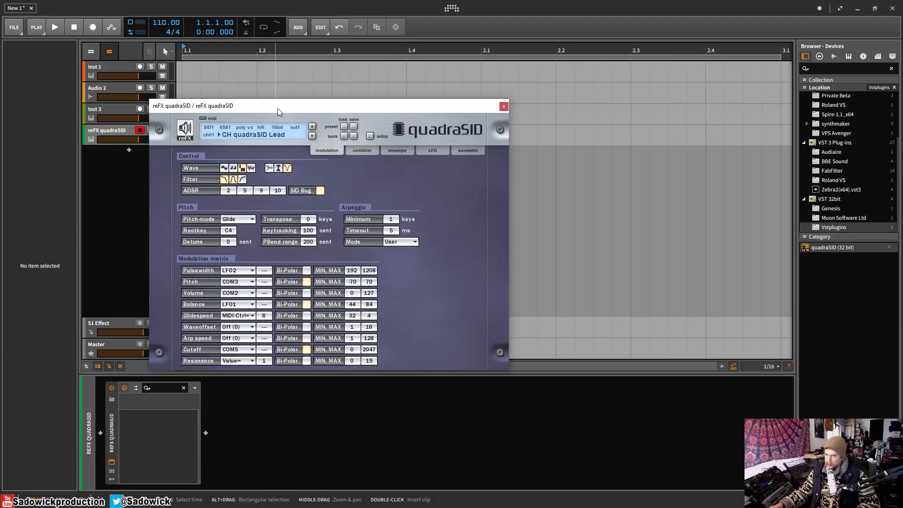
{"action": "left_click_drag", "start_coordinate": [276, 107], "coordinate": [203, 109]}
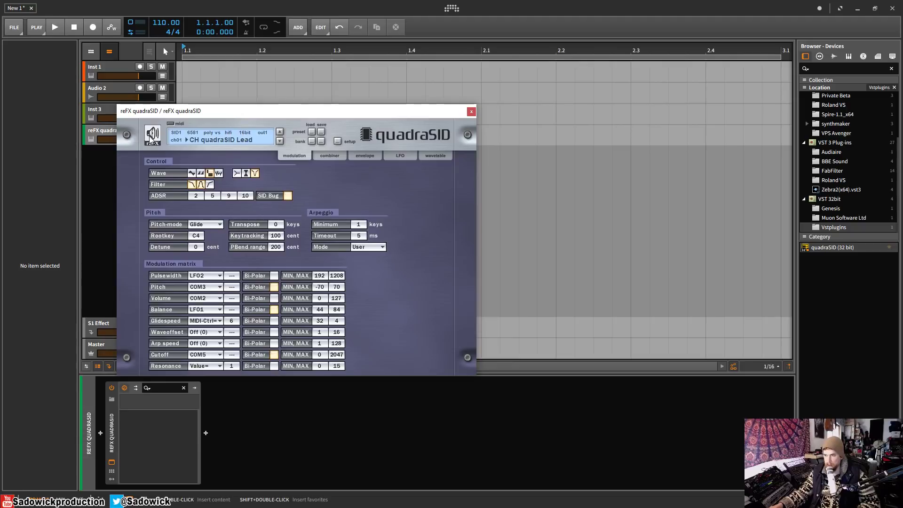
Replace the CH quadraSID Lead preset with an initialized preset and reposition the synth window
{"action": "left_click", "coordinate": [151, 136]}
{"action": "left_click", "coordinate": [167, 142]}
{"action": "left_click_drag", "start_coordinate": [221, 111], "coordinate": [247, 113]}
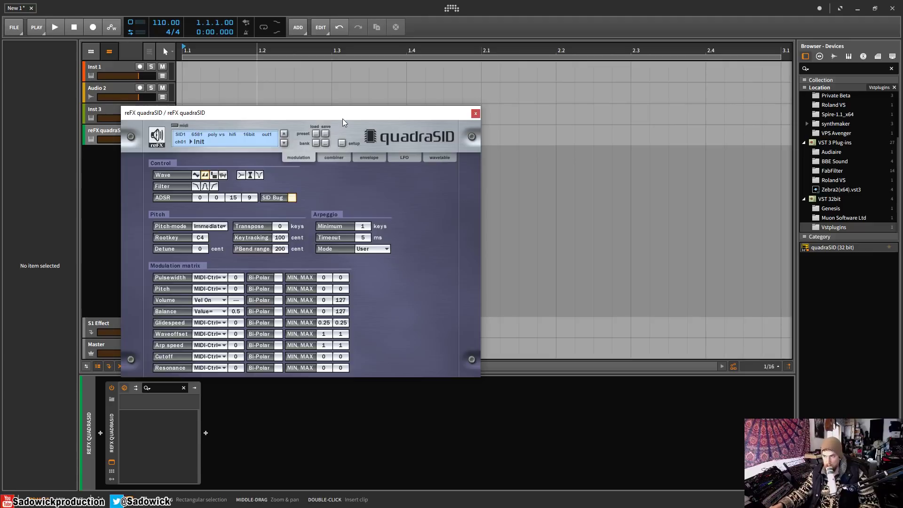
{"action": "left_click_drag", "start_coordinate": [342, 119], "coordinate": [333, 118]}
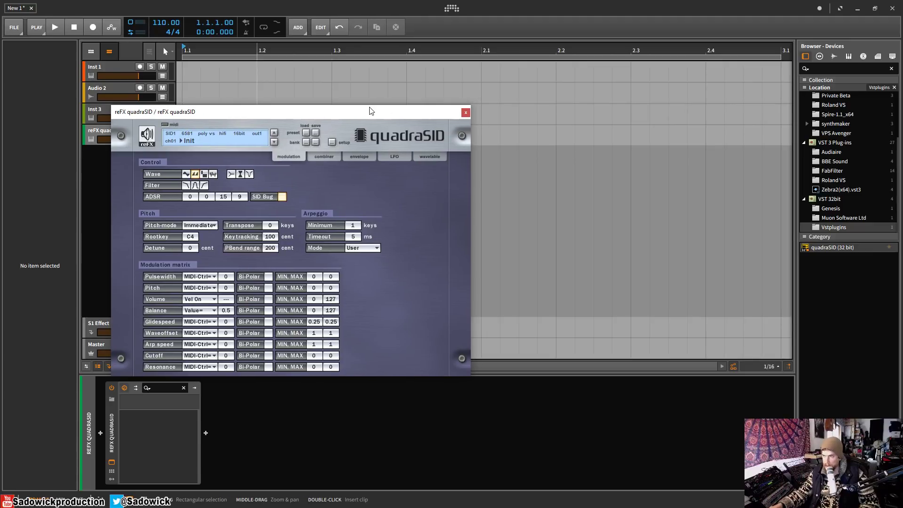
{"action": "left_click_drag", "start_coordinate": [243, 113], "coordinate": [253, 121]}
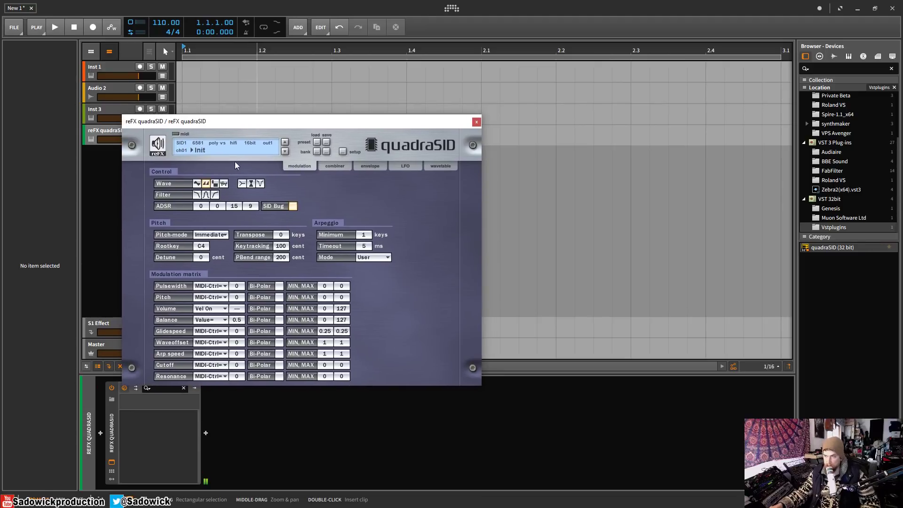
Try out the triangle and noise waveforms on the initialized patch
{"action": "left_click", "coordinate": [196, 183]}
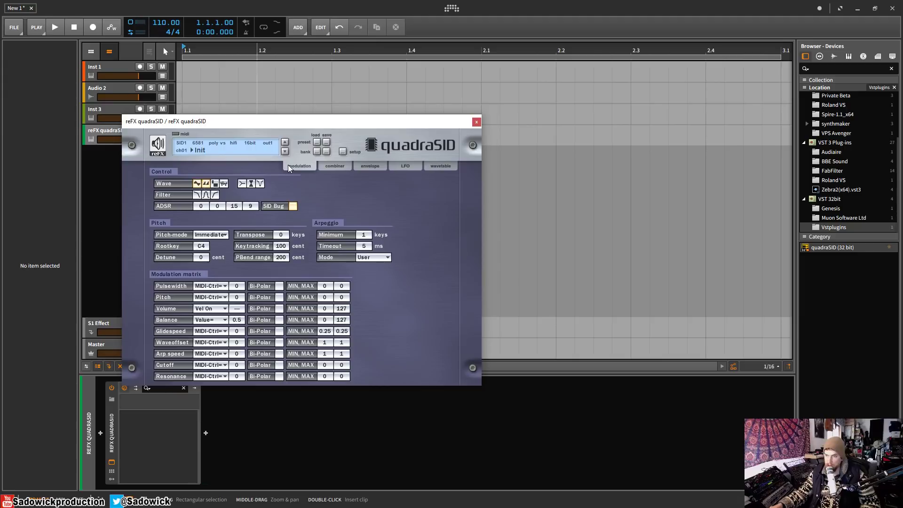
{"action": "left_click", "coordinate": [198, 184]}
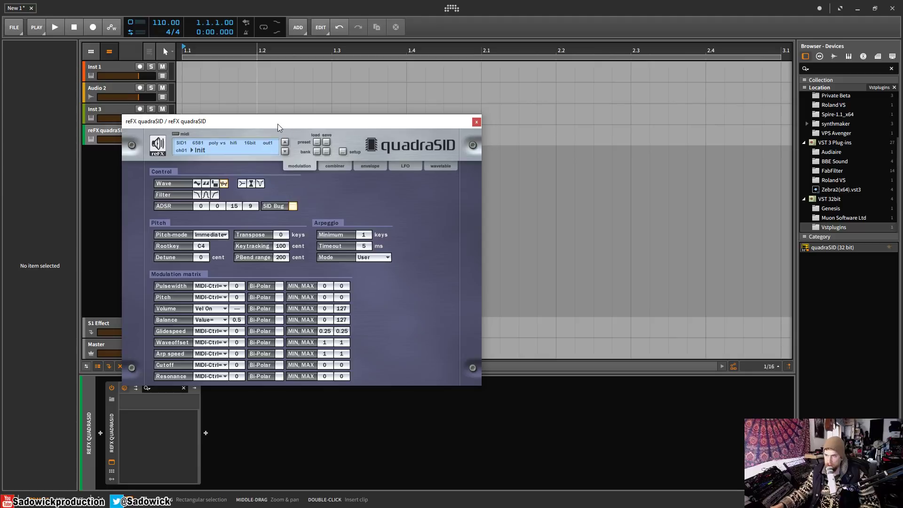
{"action": "left_click", "coordinate": [224, 183]}
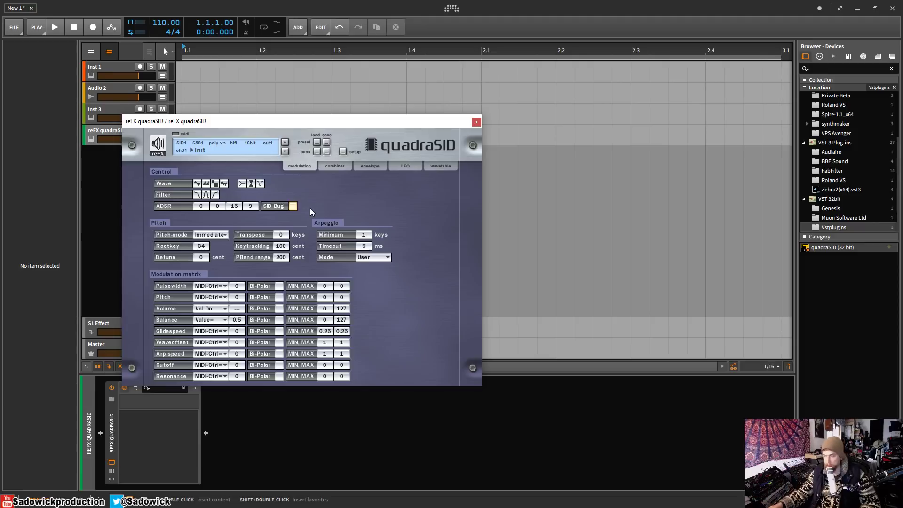
Turn off SID Bug and, after trying the sawtooth, set the waveform to pulse
{"action": "left_click_drag", "start_coordinate": [336, 121], "coordinate": [332, 111]}
{"action": "left_click", "coordinate": [201, 172]}
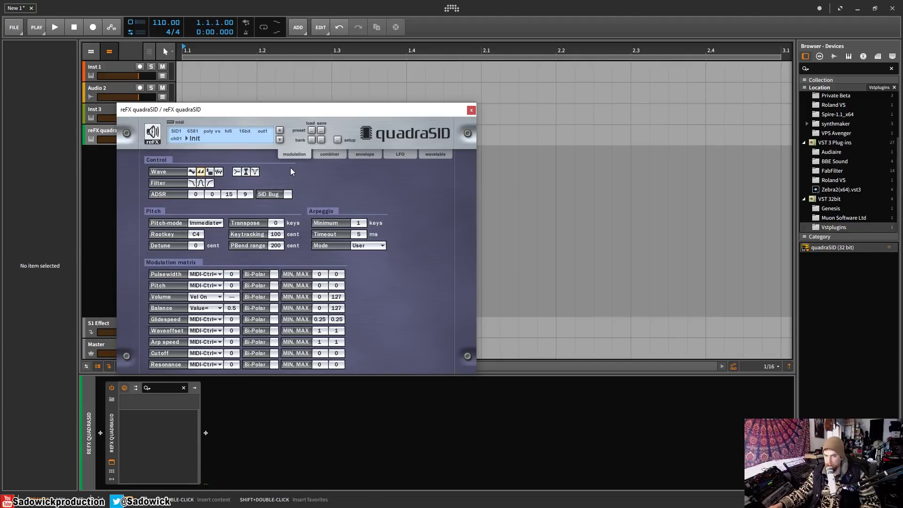
{"action": "left_click_drag", "start_coordinate": [291, 109], "coordinate": [298, 134]}
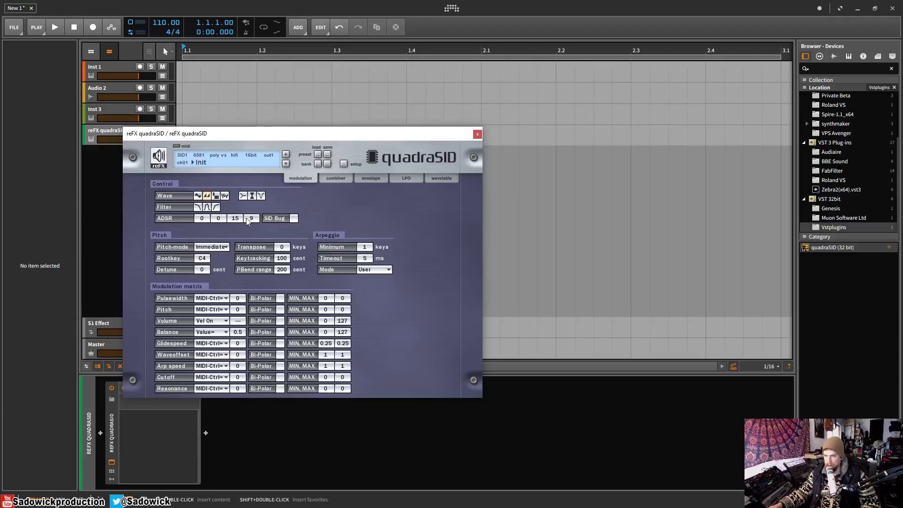
{"action": "left_click", "coordinate": [216, 196]}
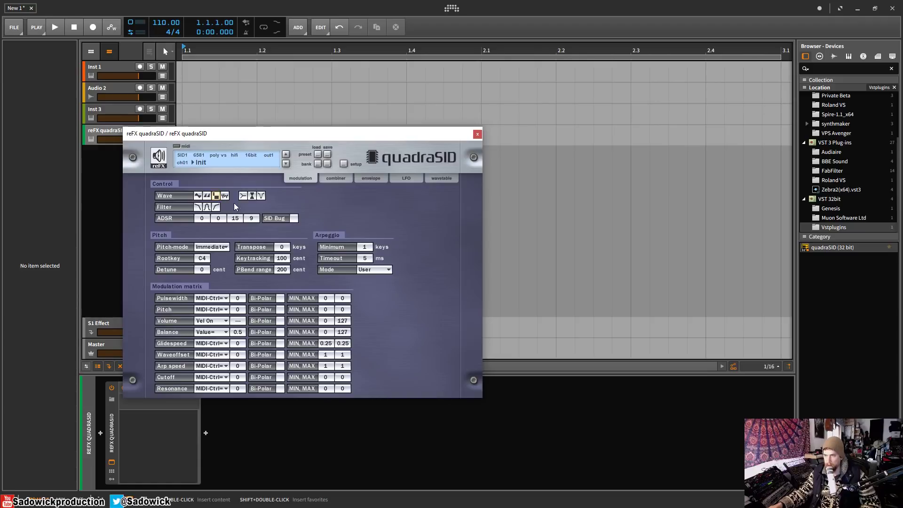
{"action": "left_click", "coordinate": [212, 196]}
Assign LFO1 as the Pulsewidth modulation source with a range of 348 to 900
{"action": "left_click", "coordinate": [215, 300]}
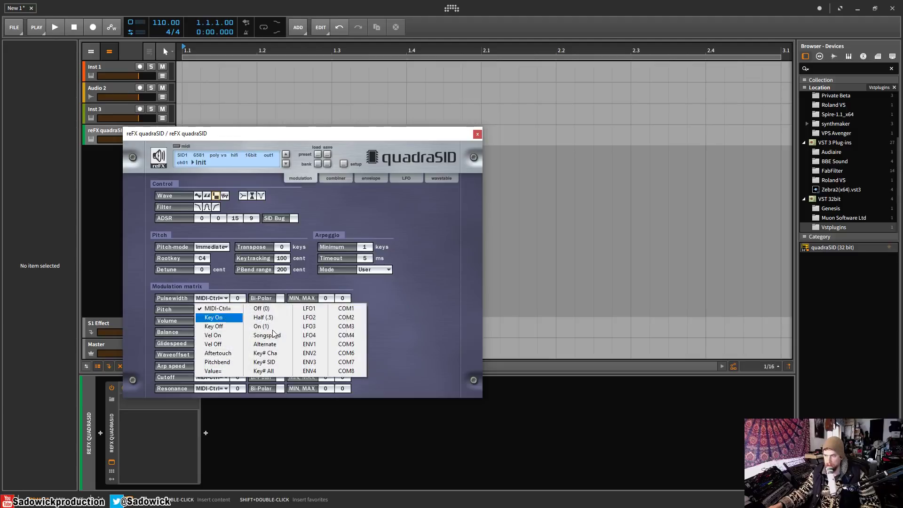
{"action": "left_click", "coordinate": [309, 308]}
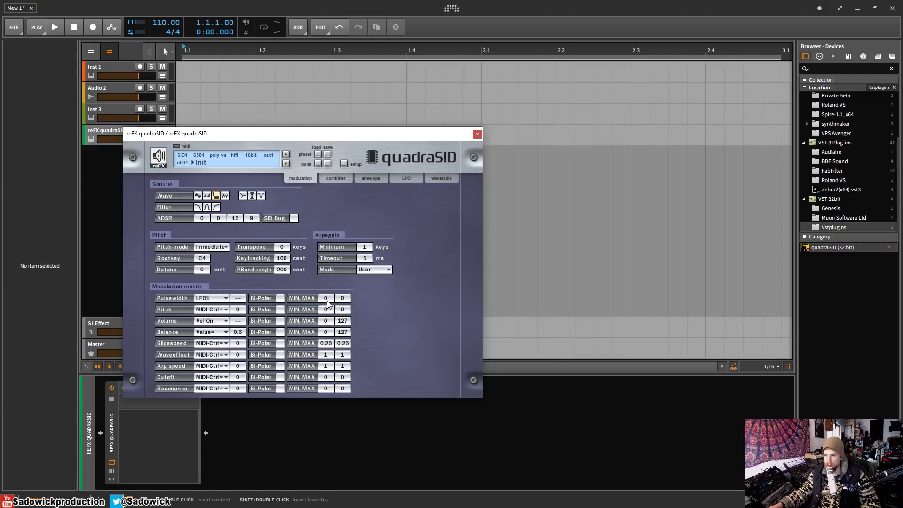
{"action": "left_click", "coordinate": [215, 195]}
{"action": "mouse_move", "coordinate": [335, 298]}
{"action": "left_mouse_down"}
{"action": "mouse_move", "coordinate": [350, 279]}
{"action": "mouse_move", "coordinate": [343, 312]}
{"action": "left_mouse_up"}
Set LFO 1's speed to 1043 and the Pulsewidth modulation range to a minimum of 102 and a maximum of 1821
{"action": "left_click", "coordinate": [409, 177]}
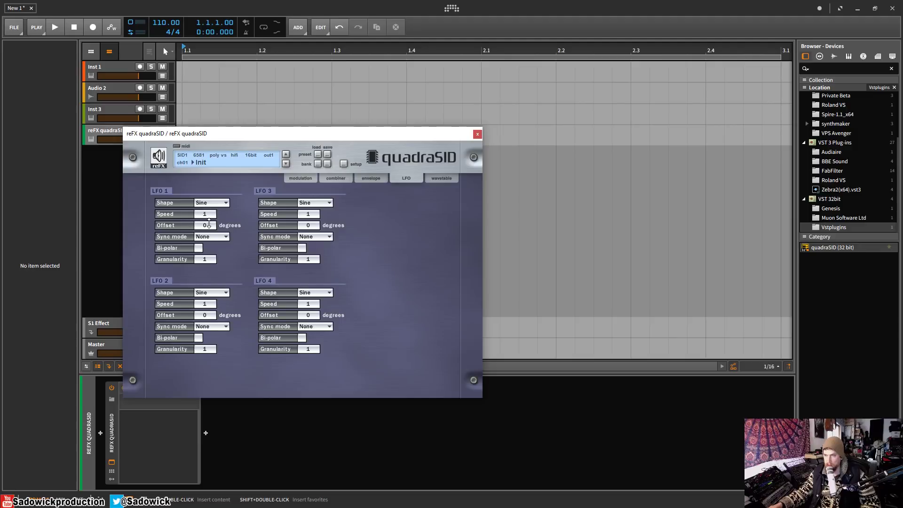
{"action": "left_click_drag", "start_coordinate": [210, 216], "coordinate": [208, 173]}
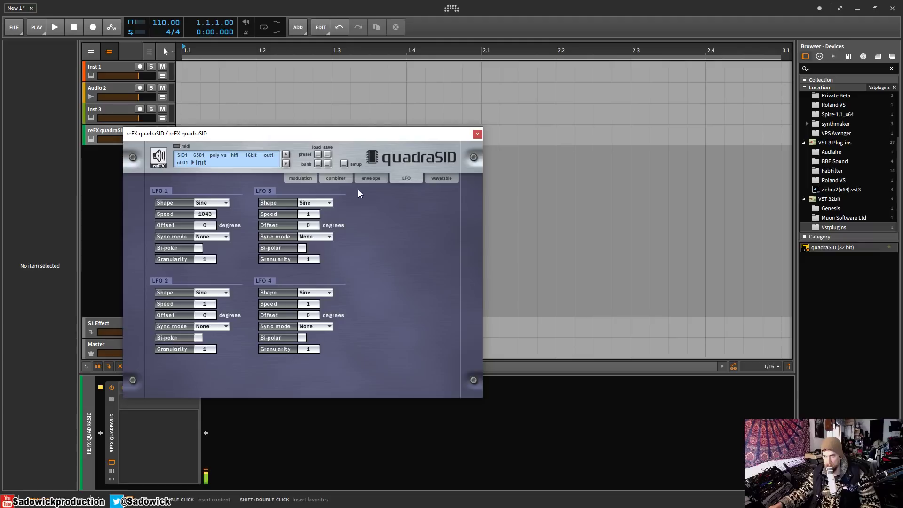
{"action": "left_click", "coordinate": [307, 178]}
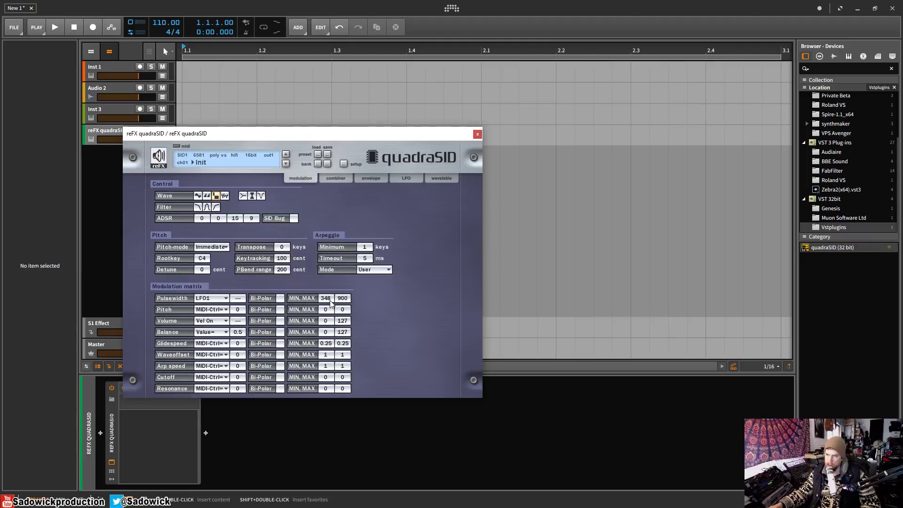
{"action": "left_click_drag", "start_coordinate": [327, 298], "coordinate": [353, 256]}
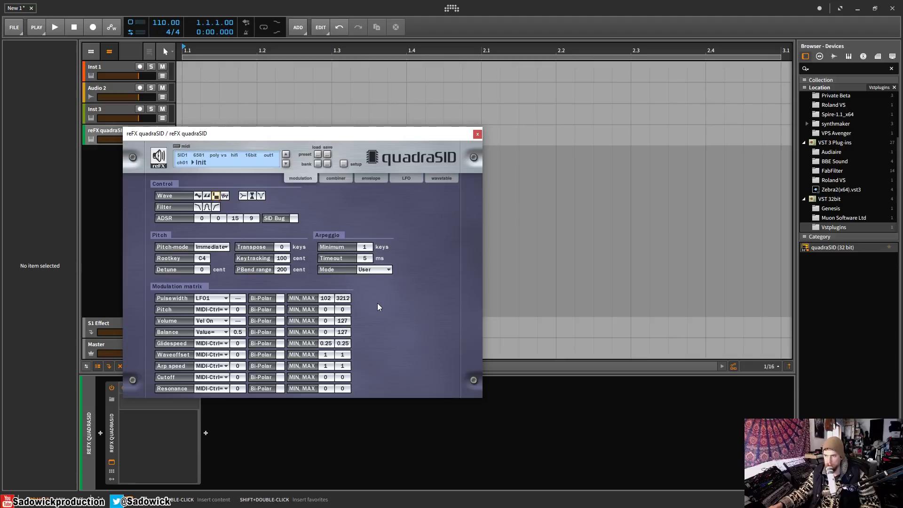
{"action": "left_click_drag", "start_coordinate": [348, 298], "coordinate": [343, 254]}
{"action": "mouse_move", "coordinate": [343, 298]}
{"action": "left_mouse_down"}
{"action": "mouse_move", "coordinate": [345, 316]}
{"action": "mouse_move", "coordinate": [341, 309]}
{"action": "left_mouse_up"}
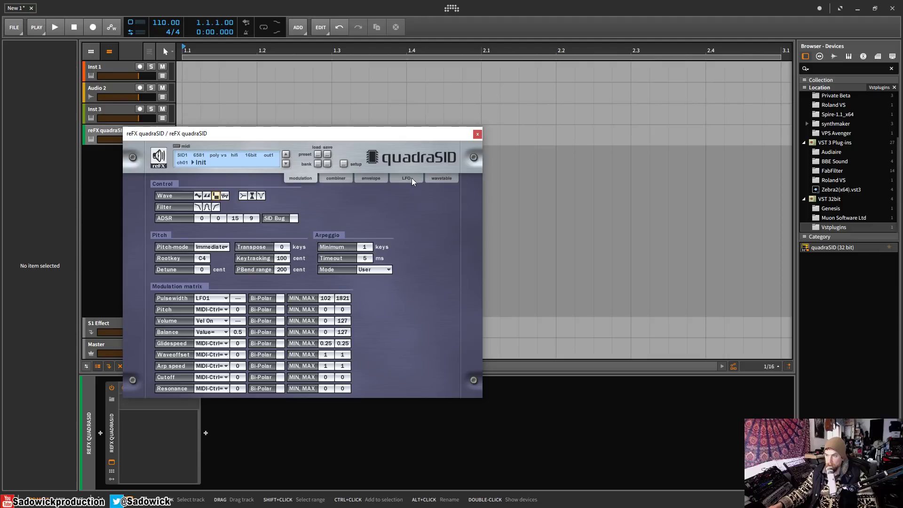
Draw a decaying shape in Envelope 1 with successive points at levels of about 0.89, 0.65, 0.52 and 0
{"action": "left_click", "coordinate": [371, 178]}
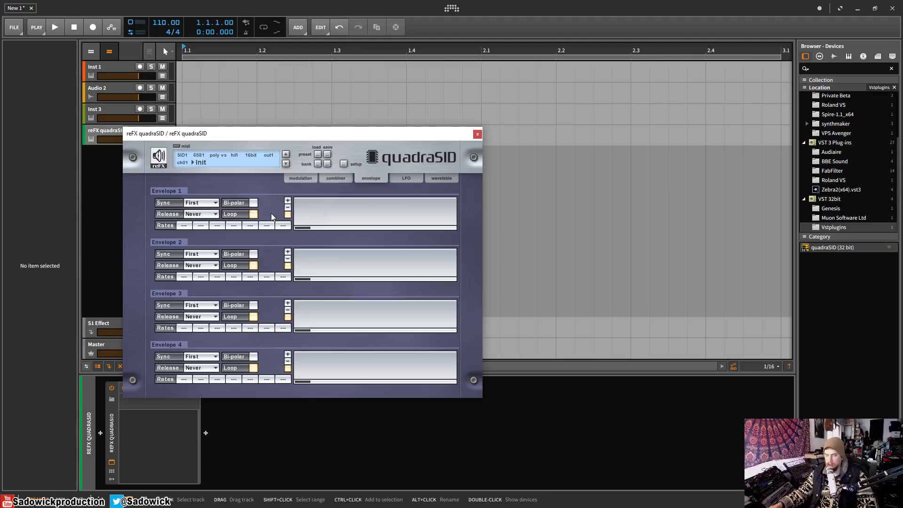
{"action": "left_click", "coordinate": [299, 201]}
{"action": "left_click", "coordinate": [315, 207]}
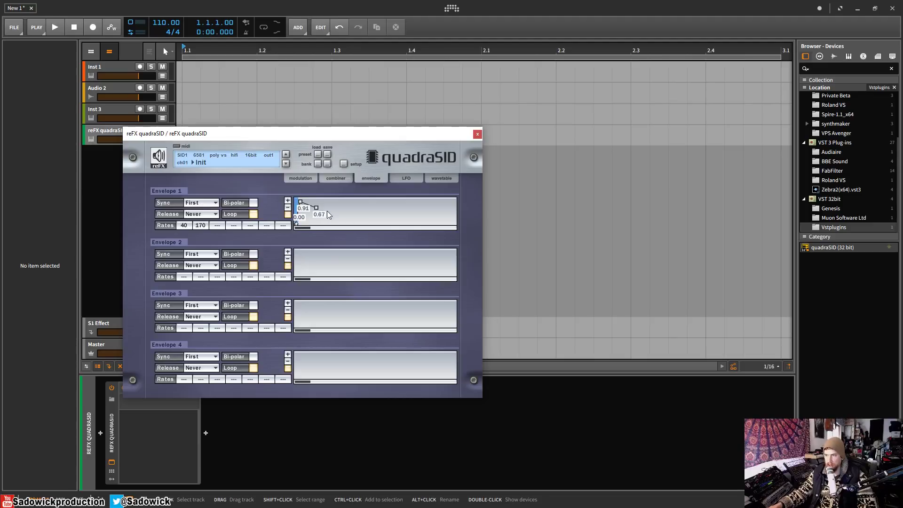
{"action": "left_click_drag", "start_coordinate": [318, 211], "coordinate": [341, 238]}
{"action": "left_click_drag", "start_coordinate": [300, 202], "coordinate": [298, 202]}
{"action": "left_click", "coordinate": [366, 219]}
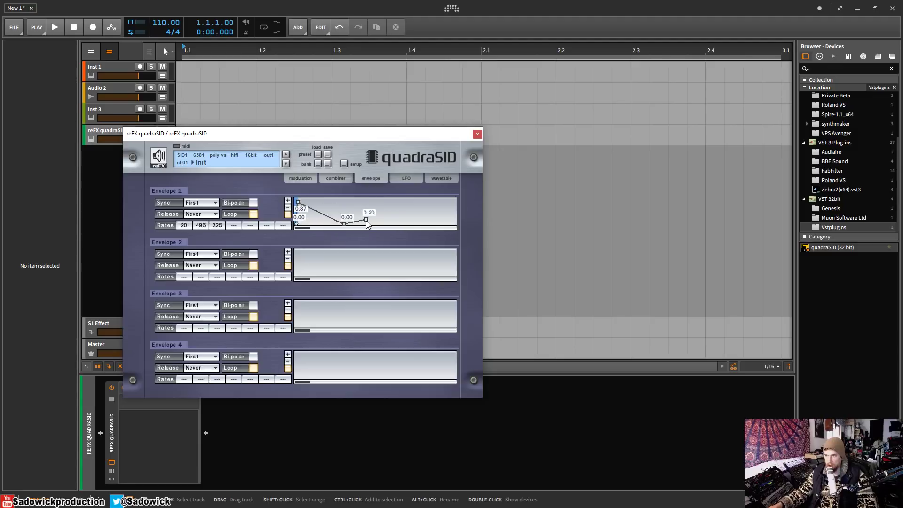
{"action": "mouse_move", "coordinate": [342, 223]}
{"action": "left_mouse_down"}
{"action": "mouse_move", "coordinate": [326, 212]}
{"action": "mouse_move", "coordinate": [356, 224]}
{"action": "left_mouse_up"}
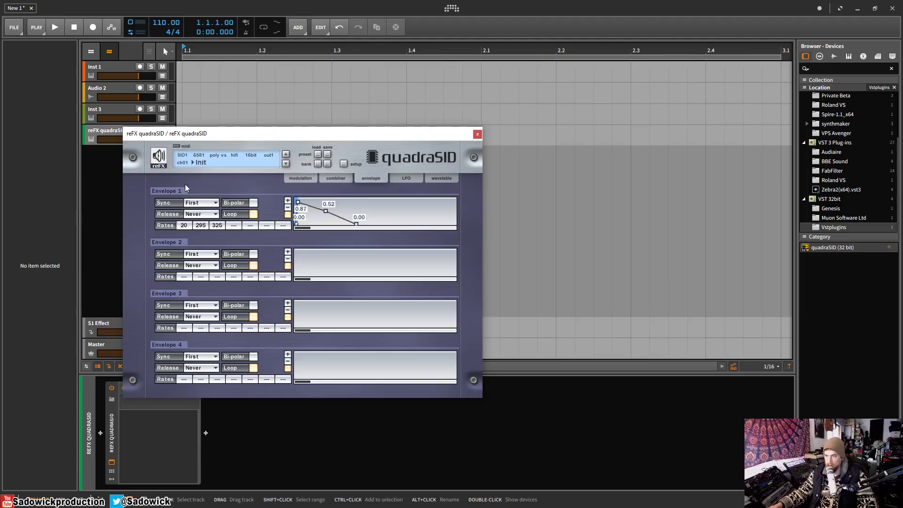
{"action": "left_click", "coordinate": [303, 206]}
{"action": "left_click_drag", "start_coordinate": [303, 207], "coordinate": [307, 202]}
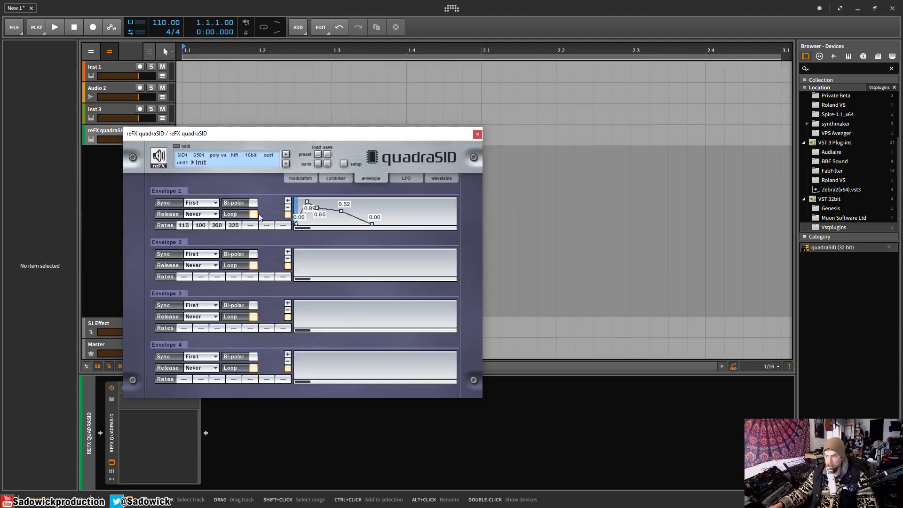
Assign ENV1 as the Pitch modulation source and set its modulation range, with a minimum of 671
{"action": "left_click", "coordinate": [301, 179]}
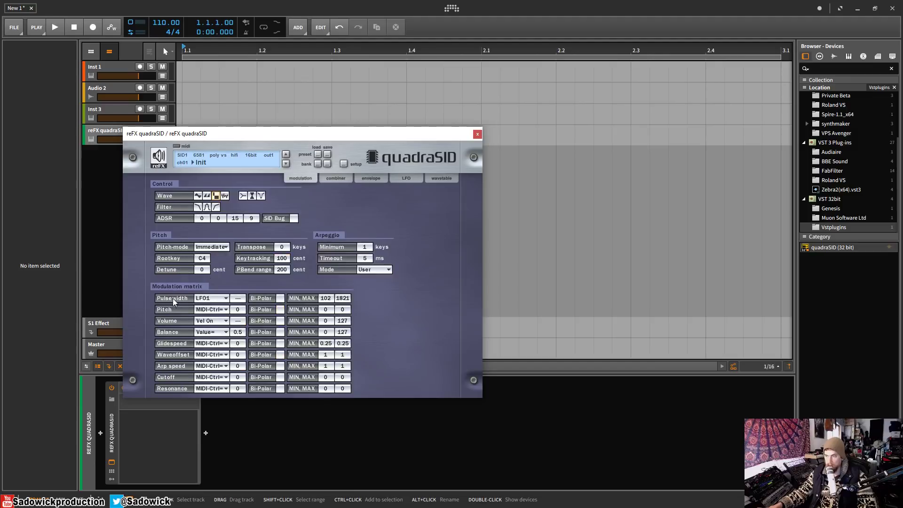
{"action": "left_click", "coordinate": [212, 309]}
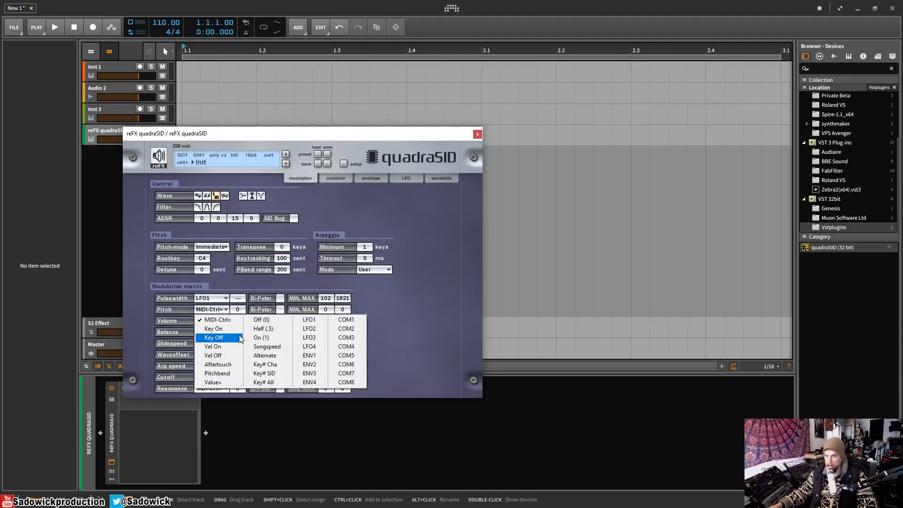
{"action": "left_click", "coordinate": [309, 356]}
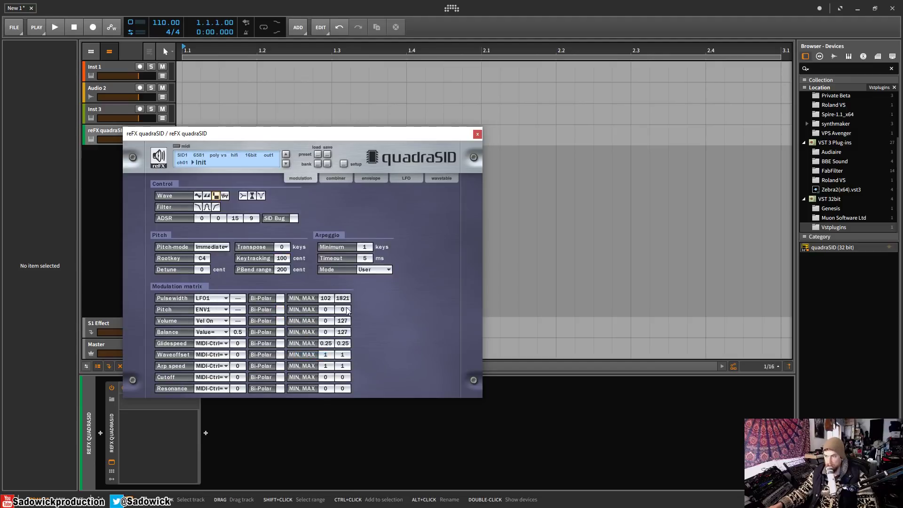
{"action": "mouse_move", "coordinate": [325, 311]}
{"action": "left_mouse_down"}
{"action": "mouse_move", "coordinate": [329, 301]}
{"action": "mouse_move", "coordinate": [337, 306]}
{"action": "left_mouse_up"}
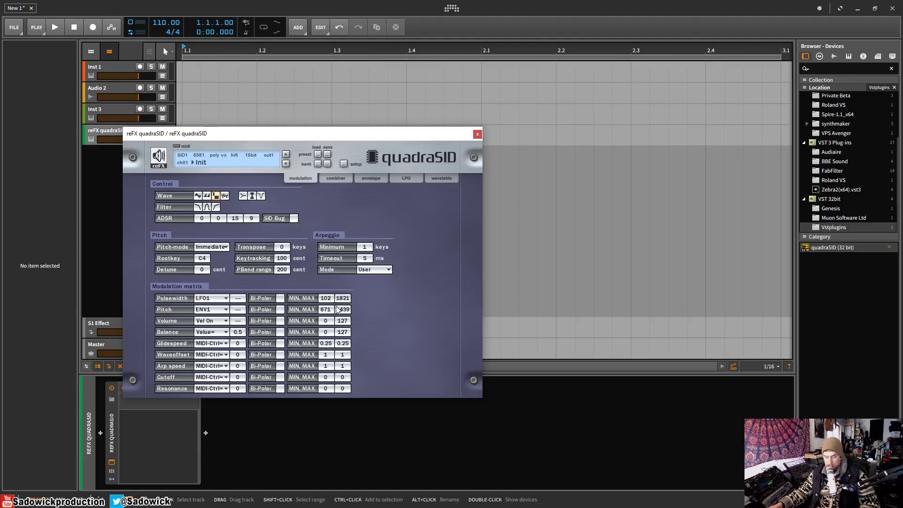
Reshape Envelope 1 into a short spike peaking at about 0.93, with all following points at level 0
{"action": "left_click", "coordinate": [370, 178]}
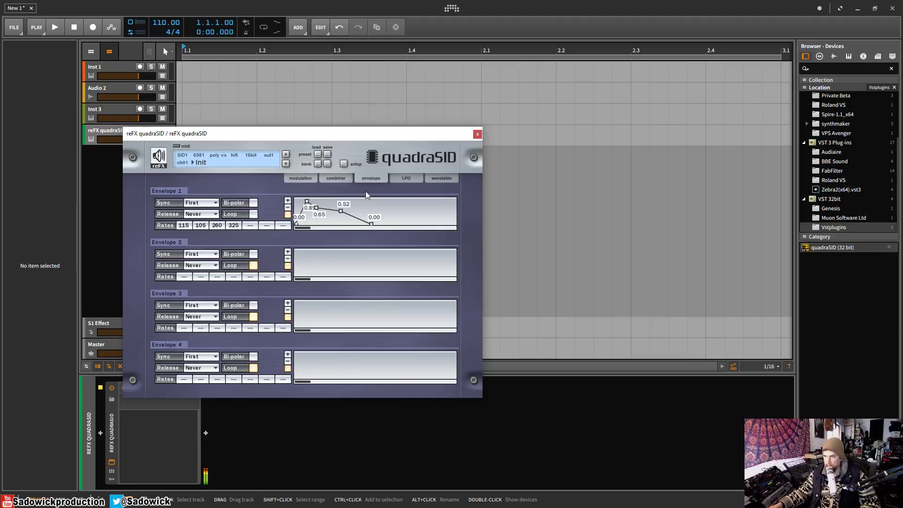
{"action": "left_click_drag", "start_coordinate": [316, 208], "coordinate": [343, 217]}
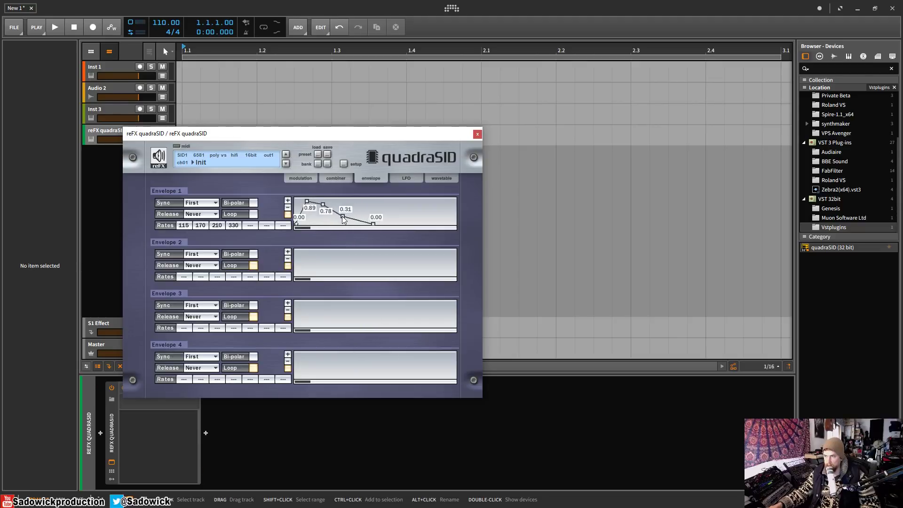
{"action": "left_click_drag", "start_coordinate": [408, 217], "coordinate": [280, 233]}
{"action": "left_click_drag", "start_coordinate": [342, 216], "coordinate": [298, 200]}
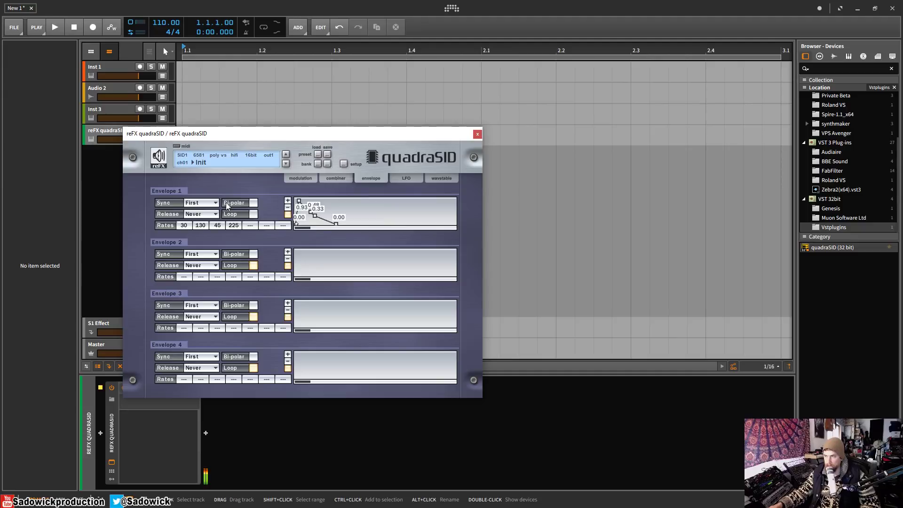
{"action": "mouse_move", "coordinate": [315, 215]}
{"action": "left_mouse_down"}
{"action": "mouse_move", "coordinate": [325, 224]}
{"action": "mouse_move", "coordinate": [312, 212]}
{"action": "mouse_move", "coordinate": [313, 230]}
{"action": "left_mouse_up"}
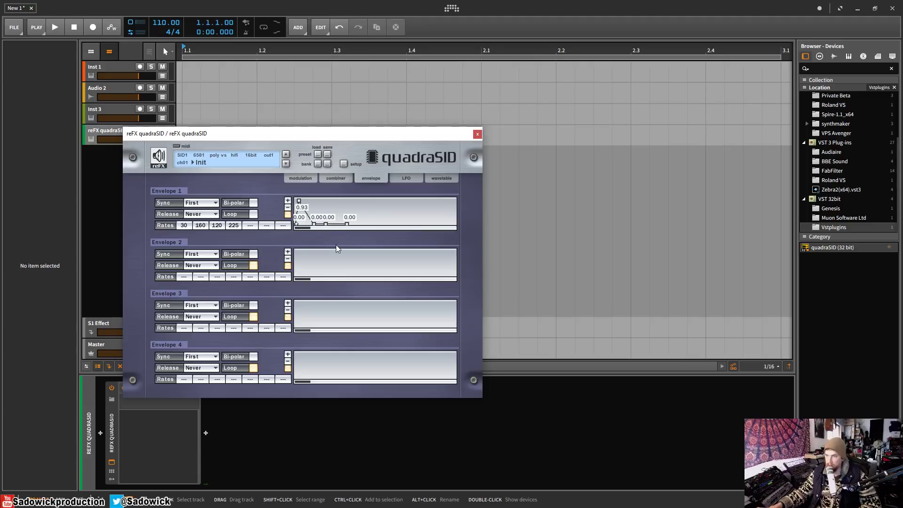
Reinitialize the preset and return to the modulation settings
{"action": "left_click", "coordinate": [167, 157]}
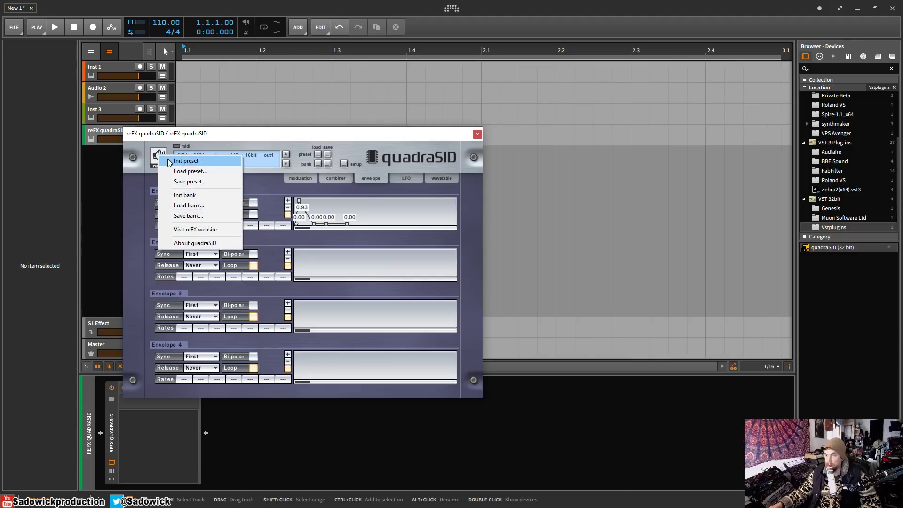
{"action": "left_click", "coordinate": [167, 158]}
{"action": "left_click", "coordinate": [298, 178]}
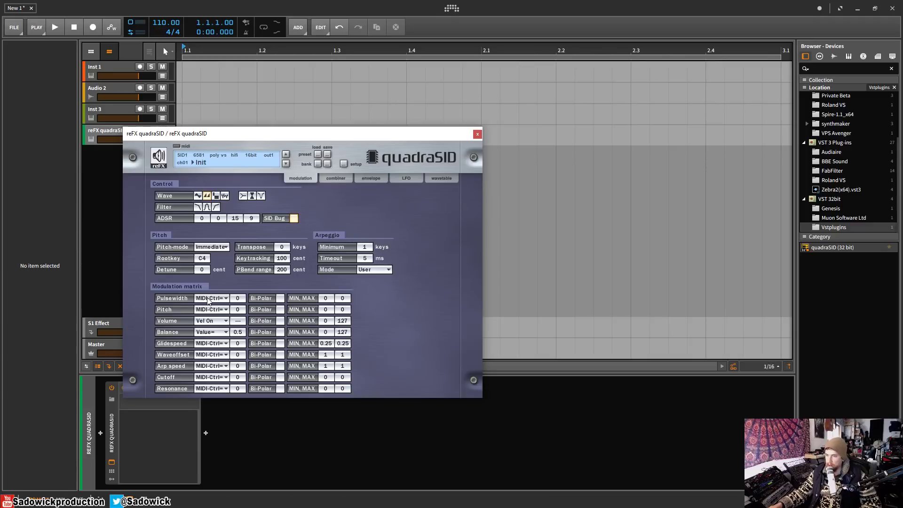
Examine the combiners alongside the modulation matrix, including Combiner 1's available sources and operations
{"action": "left_click", "coordinate": [336, 178]}
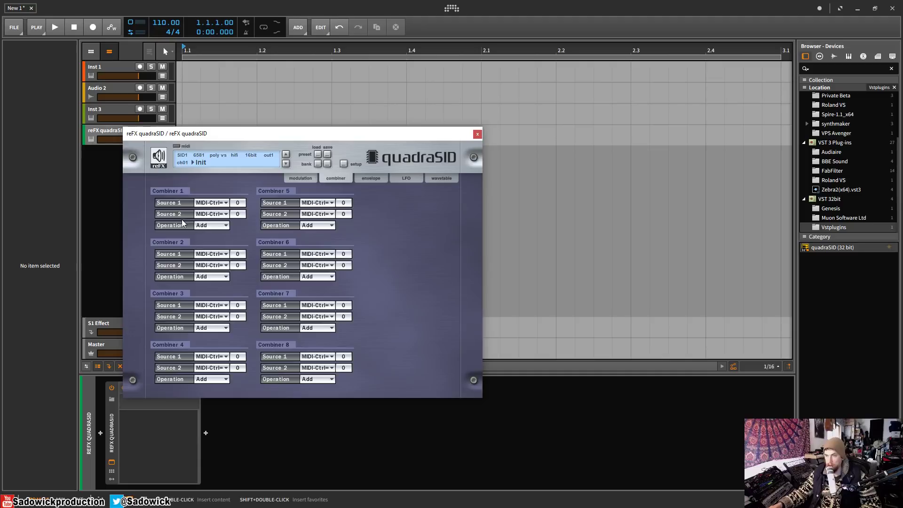
{"action": "left_click", "coordinate": [311, 177]}
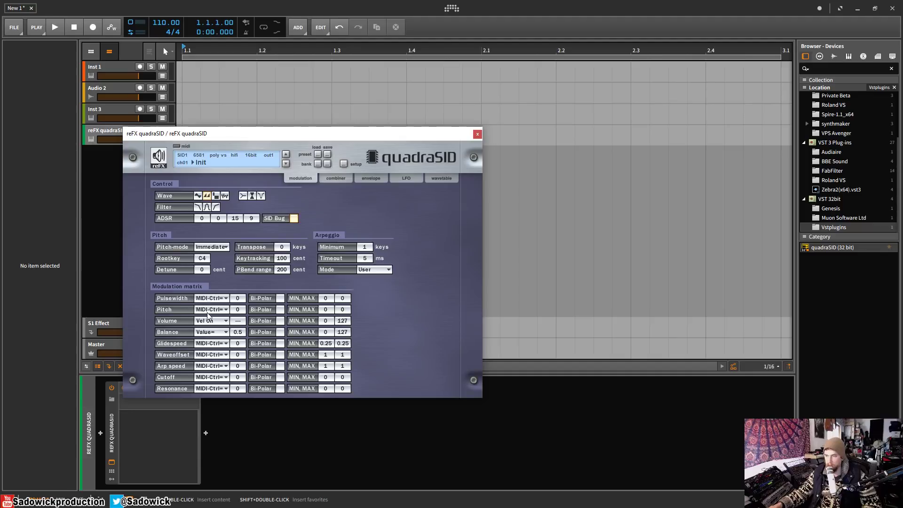
{"action": "left_click", "coordinate": [336, 180]}
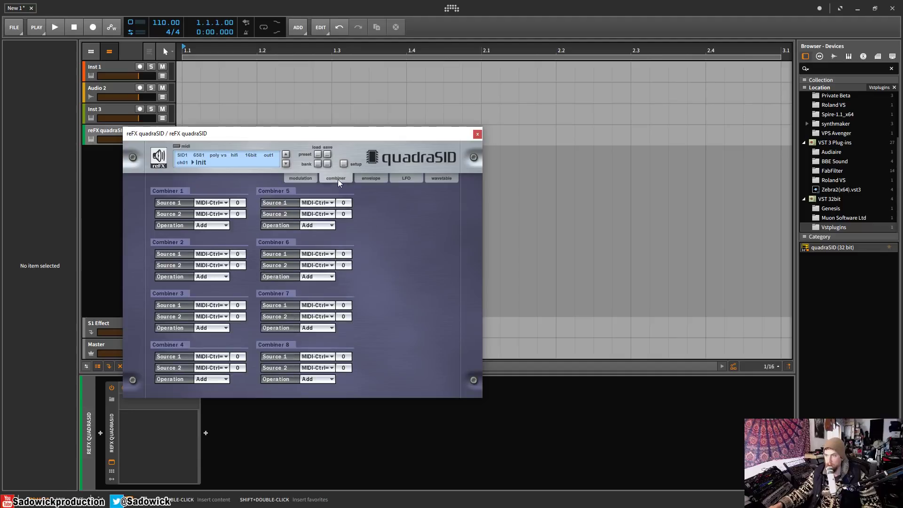
{"action": "left_click", "coordinate": [209, 203]}
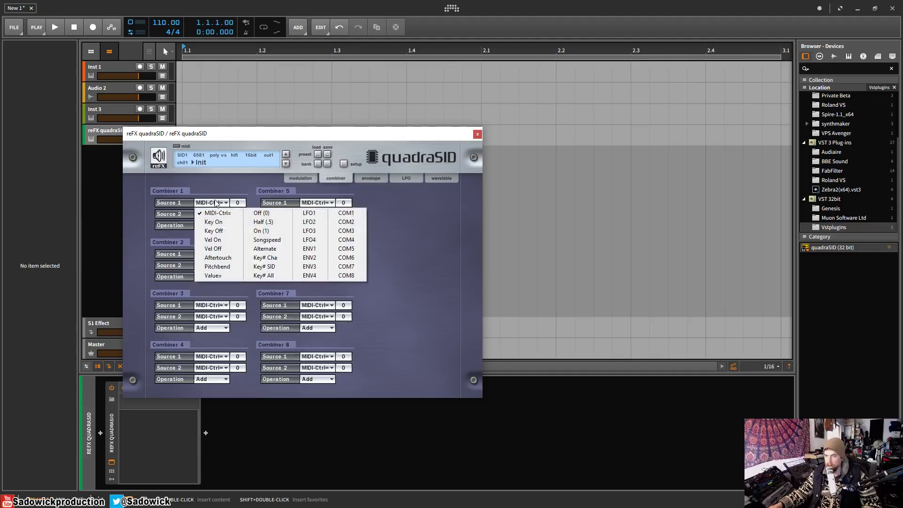
{"action": "left_click", "coordinate": [168, 204]}
{"action": "left_click", "coordinate": [220, 226]}
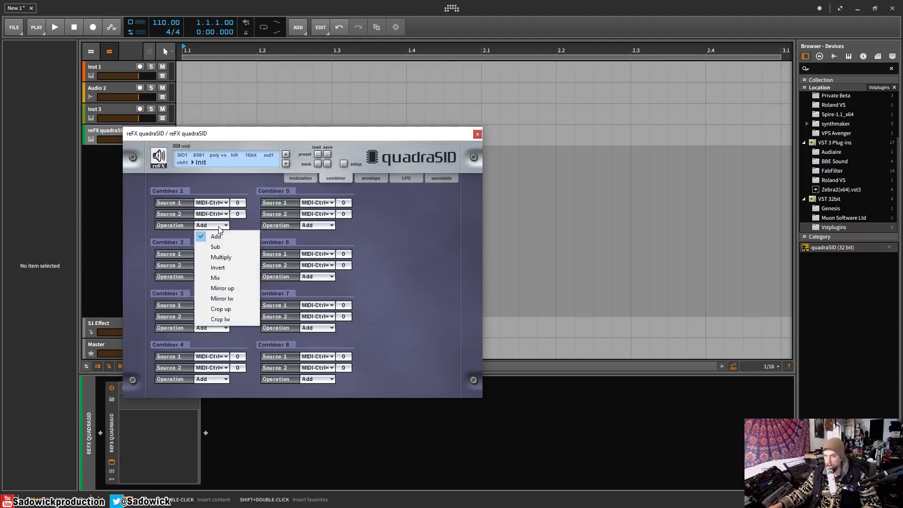
{"action": "left_click", "coordinate": [226, 176]}
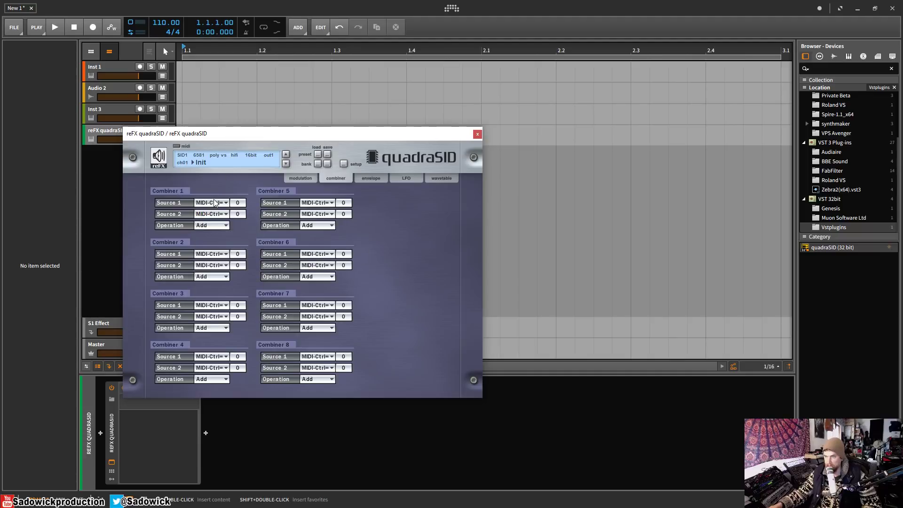
{"action": "left_click", "coordinate": [216, 203]}
{"action": "left_click", "coordinate": [222, 183]}
Set Combiner 1's Source 1 to LFO1 and Source 2 to ENV1, keeping the Add operation
{"action": "left_click", "coordinate": [210, 206]}
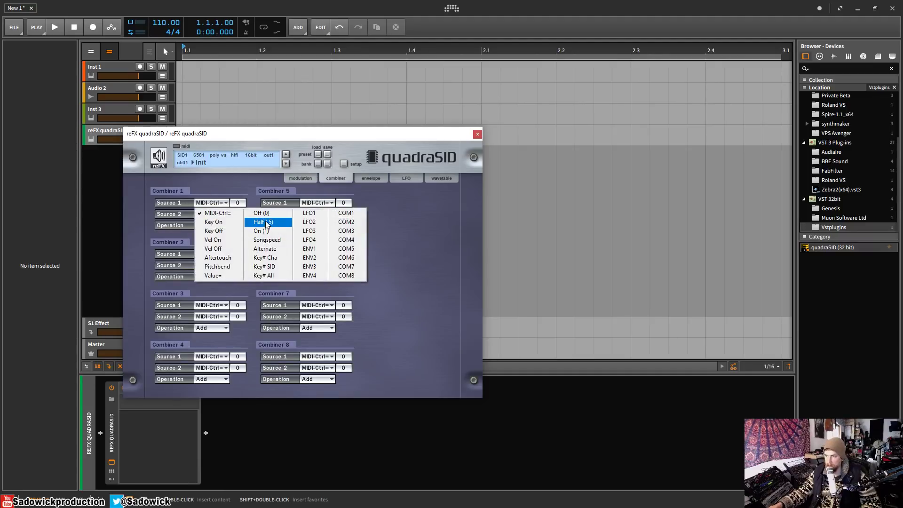
{"action": "left_click", "coordinate": [309, 213]}
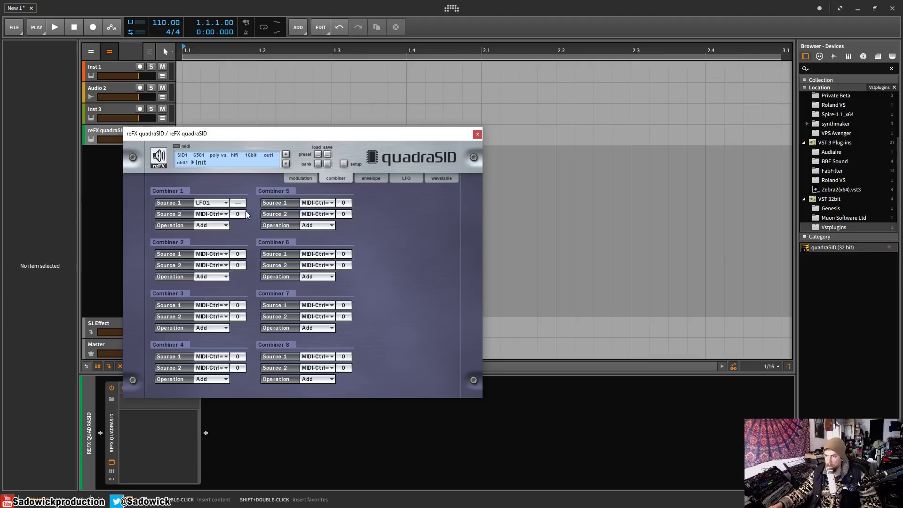
{"action": "left_click", "coordinate": [215, 215]}
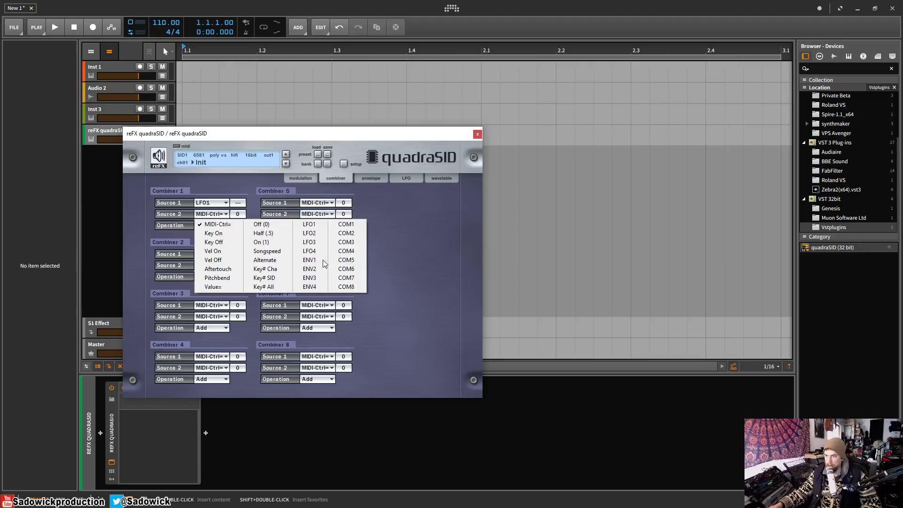
{"action": "left_click", "coordinate": [309, 259]}
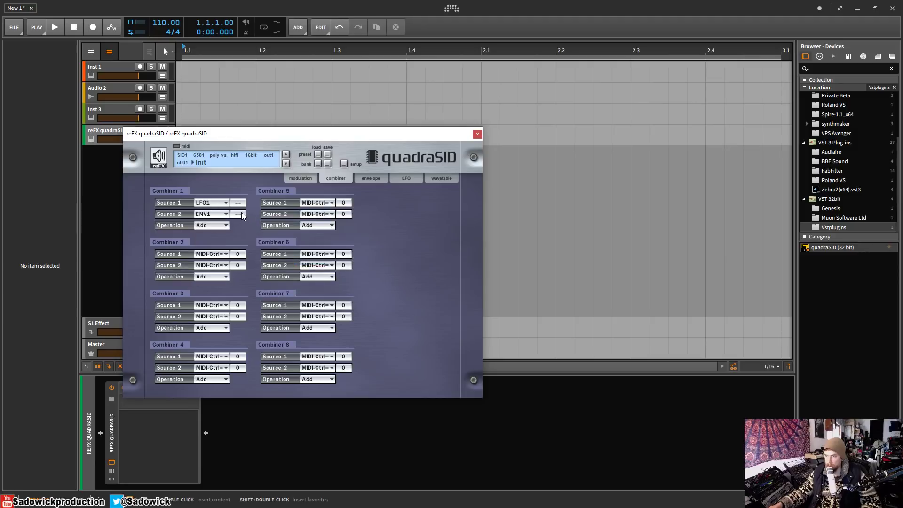
{"action": "left_click", "coordinate": [214, 227]}
{"action": "left_click", "coordinate": [247, 225]}
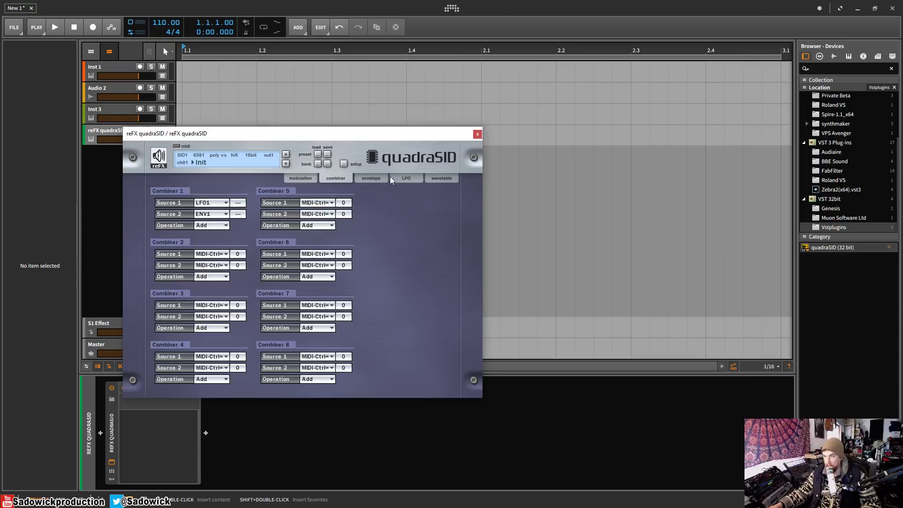
Draw a decaying shape in Envelope 1 with successive points at levels of about 1.00, 0.54 and 0
{"action": "left_click", "coordinate": [372, 179]}
{"action": "left_click", "coordinate": [232, 215]}
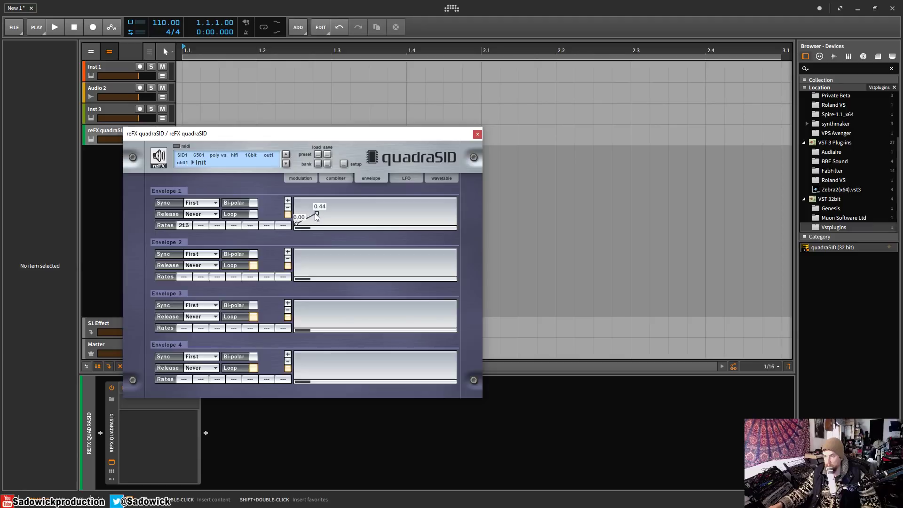
{"action": "left_click_drag", "start_coordinate": [316, 214], "coordinate": [344, 211]}
{"action": "left_click", "coordinate": [335, 206]}
{"action": "left_click", "coordinate": [397, 224]}
Assign COM1 as the Pitch modulation source with a minimum of 479 and a maximum of 2399
{"action": "left_click", "coordinate": [297, 178]}
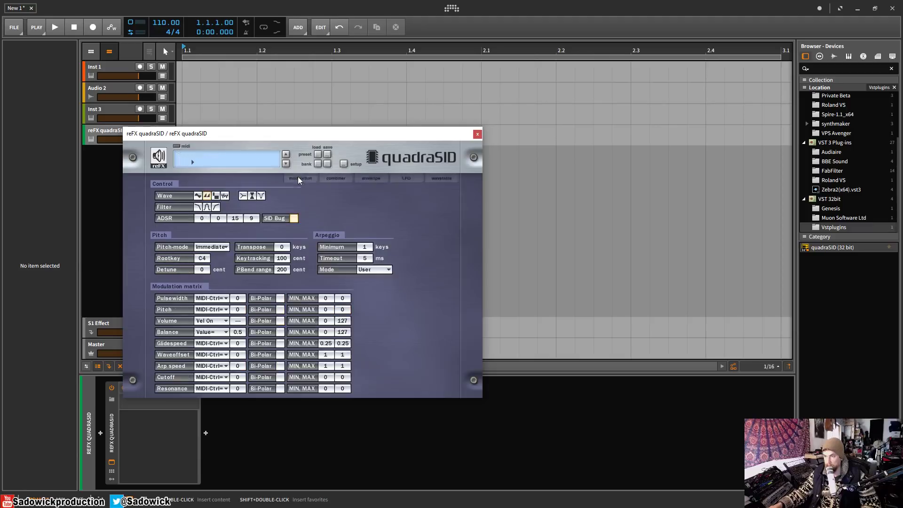
{"action": "left_click", "coordinate": [336, 177]}
{"action": "left_click", "coordinate": [306, 179]}
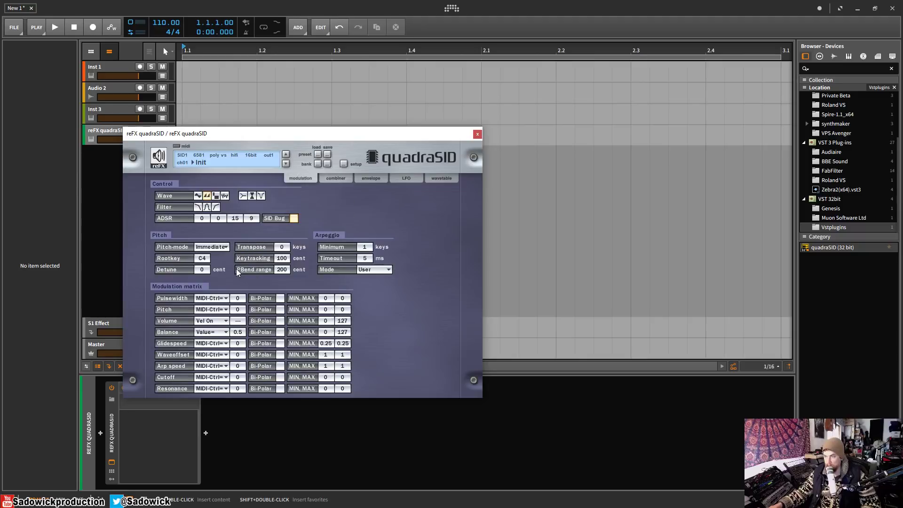
{"action": "left_click", "coordinate": [206, 308]}
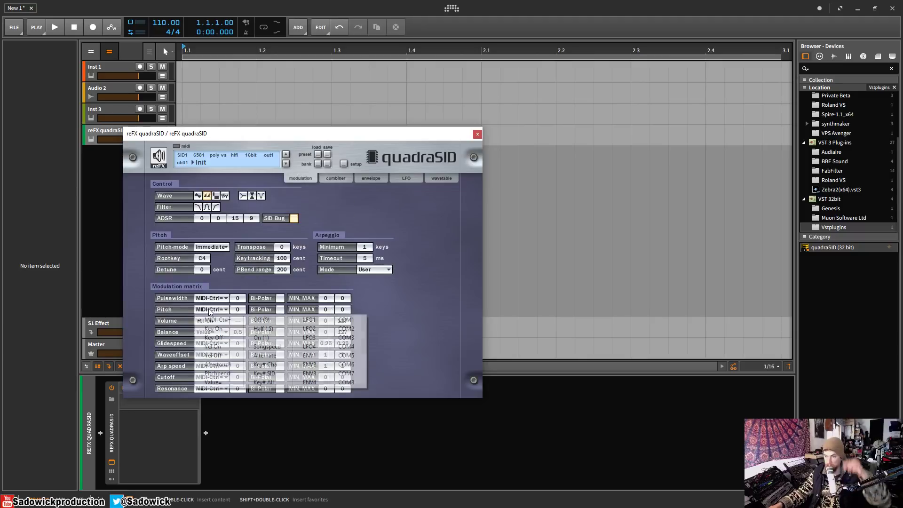
{"action": "left_click", "coordinate": [350, 320]}
{"action": "mouse_move", "coordinate": [325, 309]}
{"action": "left_mouse_down"}
{"action": "mouse_move", "coordinate": [372, 308]}
{"action": "mouse_move", "coordinate": [315, 309]}
{"action": "left_mouse_up"}
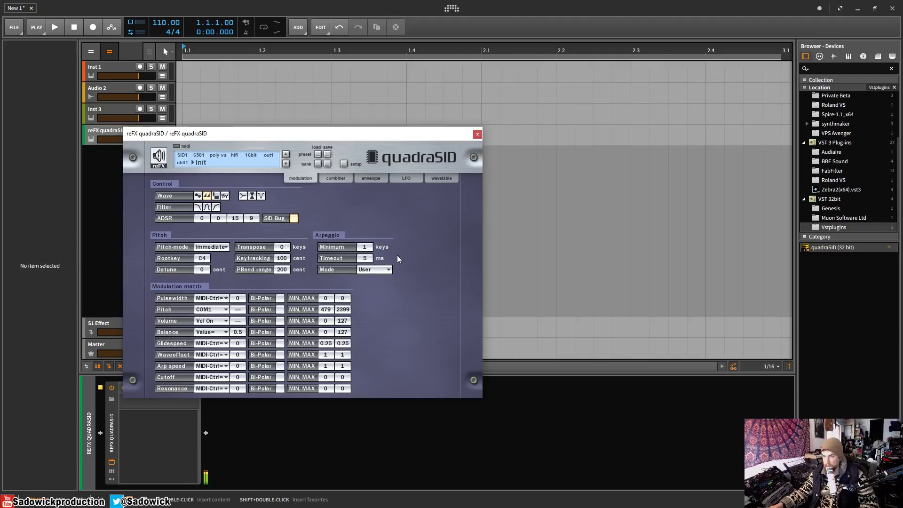
Set LFO 1's speed to 848
{"action": "left_click", "coordinate": [404, 178]}
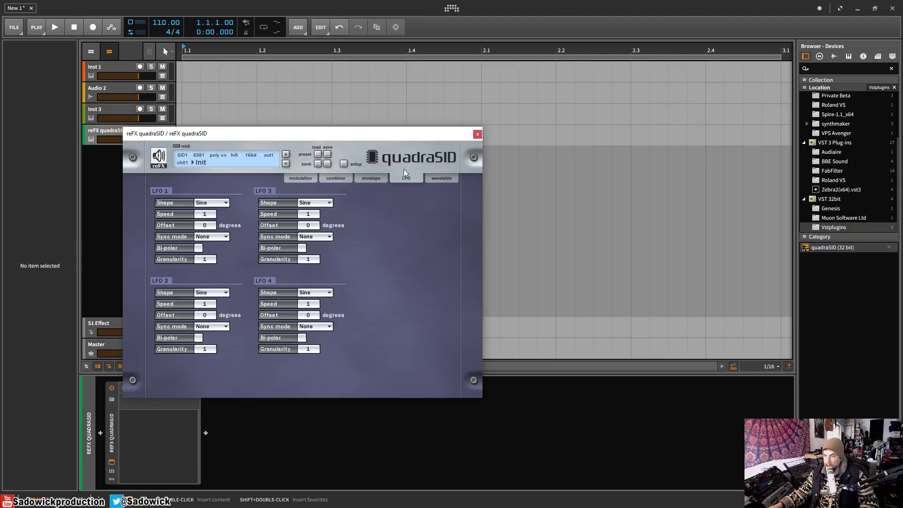
{"action": "left_click", "coordinate": [358, 178]}
{"action": "left_click", "coordinate": [342, 179]}
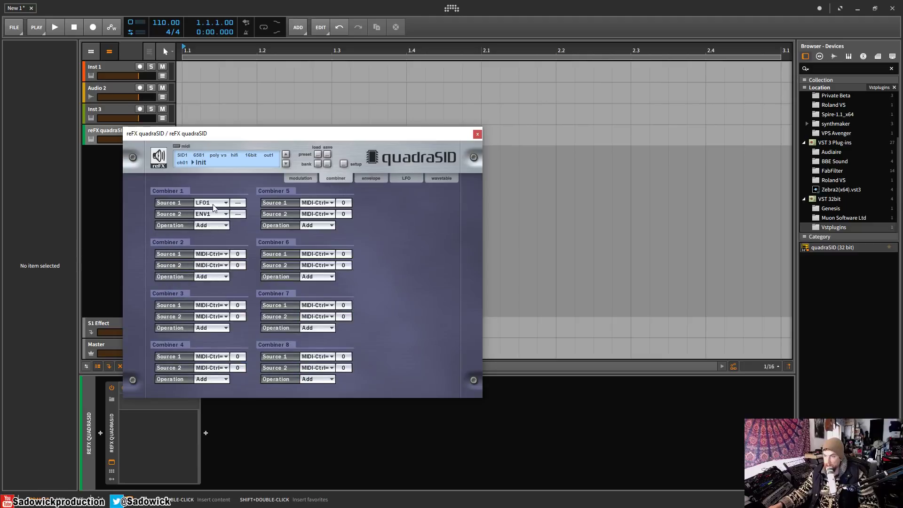
{"action": "left_click", "coordinate": [370, 178]}
{"action": "left_click", "coordinate": [406, 178]}
{"action": "mouse_move", "coordinate": [213, 217]}
{"action": "left_mouse_down"}
{"action": "mouse_move", "coordinate": [215, 205]}
{"action": "mouse_move", "coordinate": [205, 220]}
{"action": "mouse_move", "coordinate": [209, 199]}
{"action": "mouse_move", "coordinate": [207, 219]}
{"action": "left_mouse_up"}
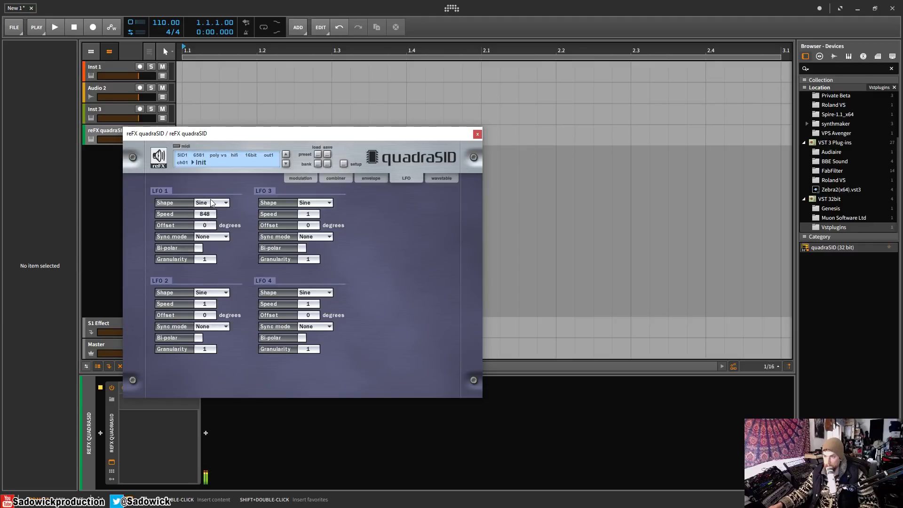
Lower Envelope 1's two middle points to about 0.33 and 0.22, and set LFO 1's speed to 489
{"action": "left_click", "coordinate": [366, 179]}
{"action": "left_click", "coordinate": [343, 179]}
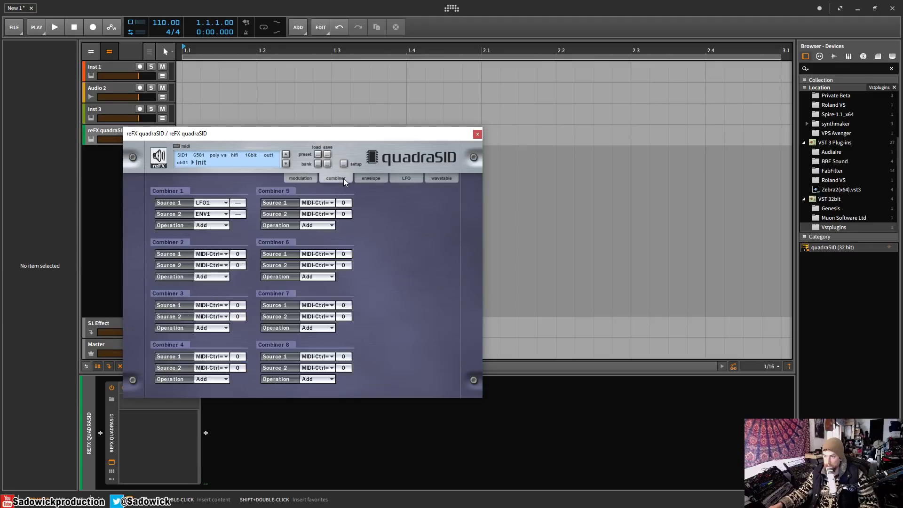
{"action": "left_click", "coordinate": [373, 179]}
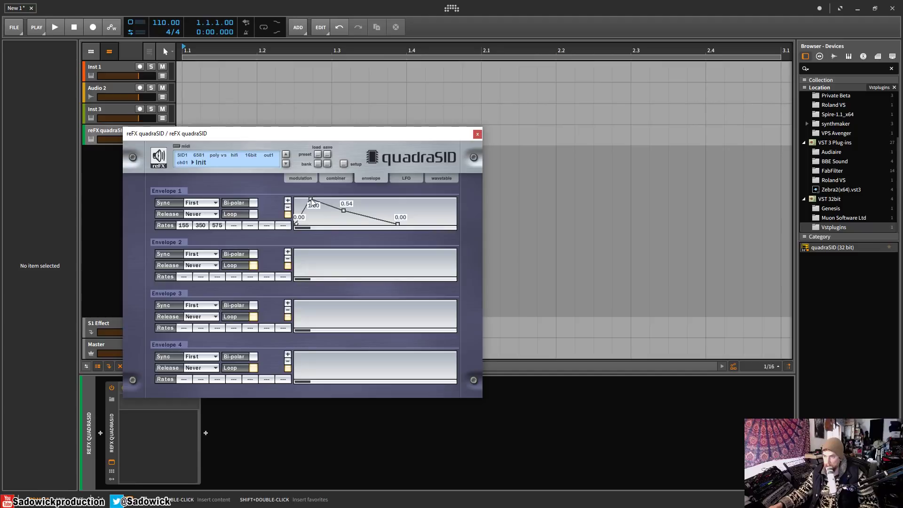
{"action": "left_click_drag", "start_coordinate": [312, 202], "coordinate": [343, 217]}
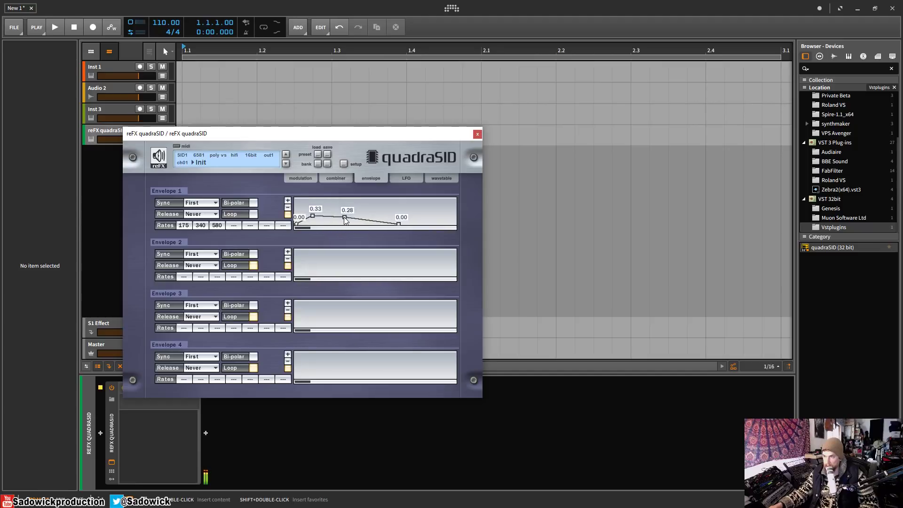
{"action": "left_click", "coordinate": [397, 180]}
{"action": "left_click_drag", "start_coordinate": [207, 213], "coordinate": [205, 231]}
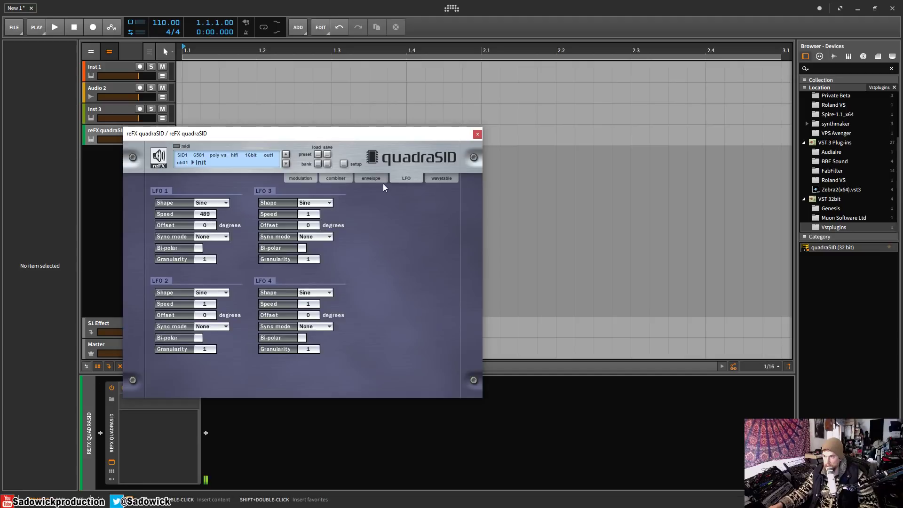
Set Combiner 1's operation to Multiply and LFO 1's speed to 621
{"action": "left_click", "coordinate": [367, 179]}
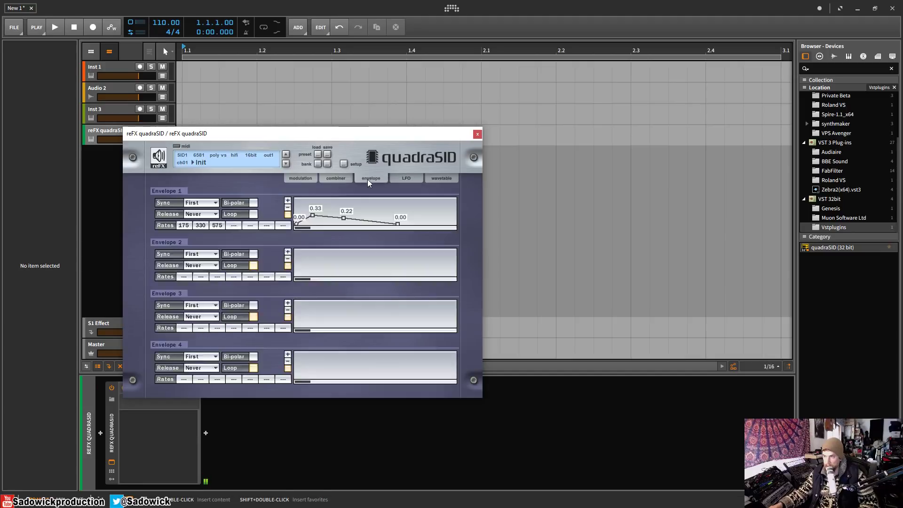
{"action": "left_click", "coordinate": [331, 178]}
{"action": "left_click", "coordinate": [210, 226]}
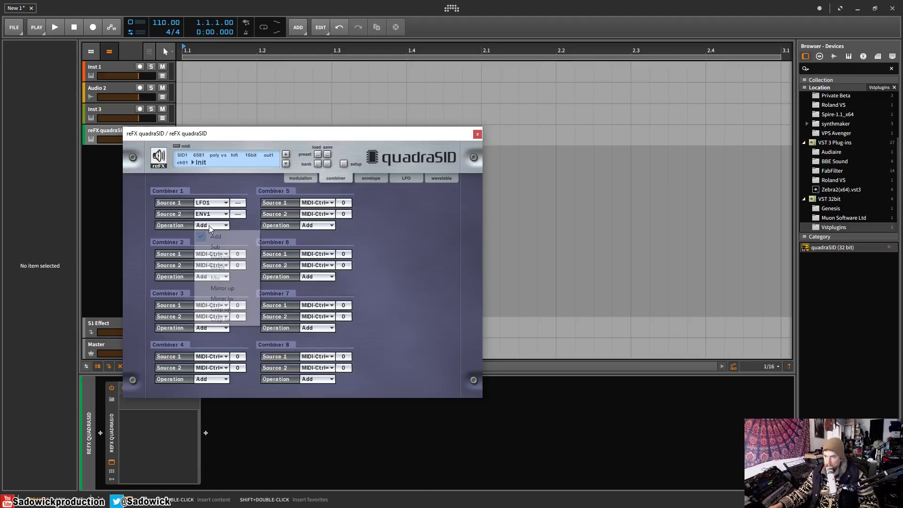
{"action": "left_click", "coordinate": [220, 257]}
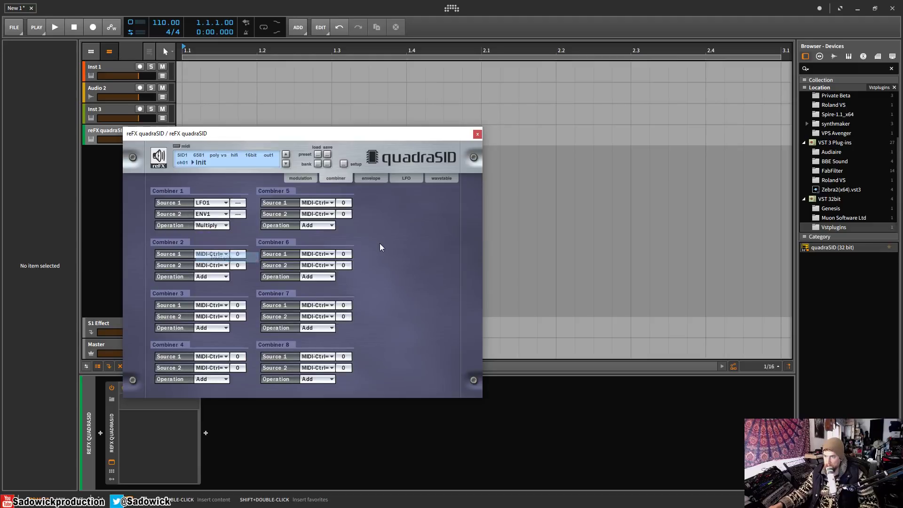
{"action": "left_click", "coordinate": [398, 179]}
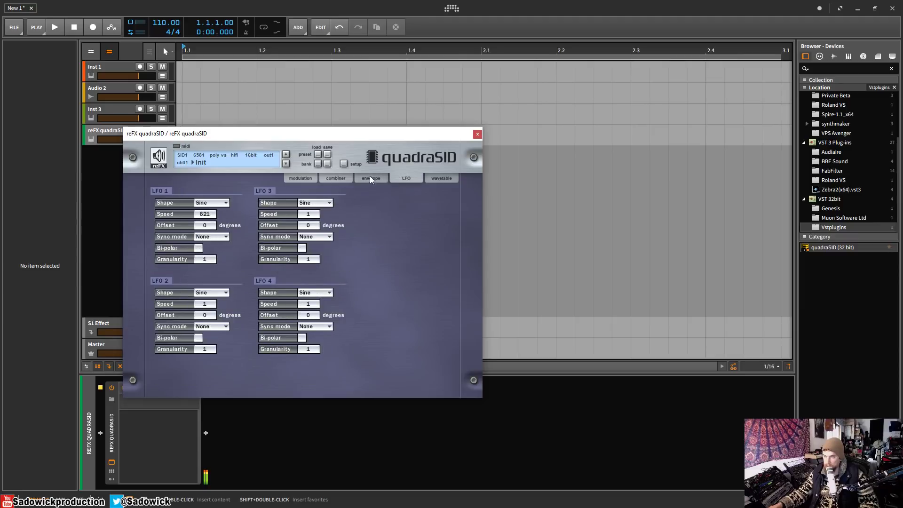
Try the Invert operation in Combiner 1 and replace it with Mix
{"action": "left_click", "coordinate": [335, 179]}
{"action": "left_click", "coordinate": [225, 214]}
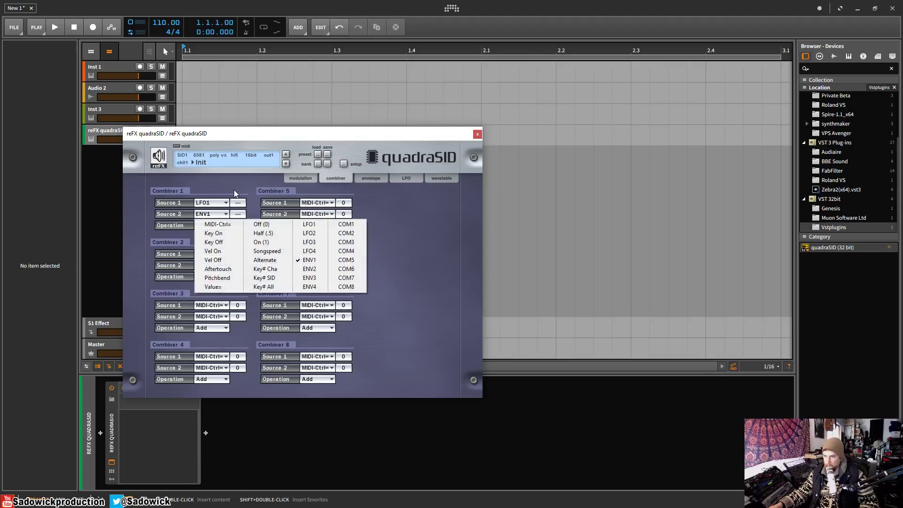
{"action": "left_click", "coordinate": [211, 226]}
{"action": "left_click", "coordinate": [228, 267]}
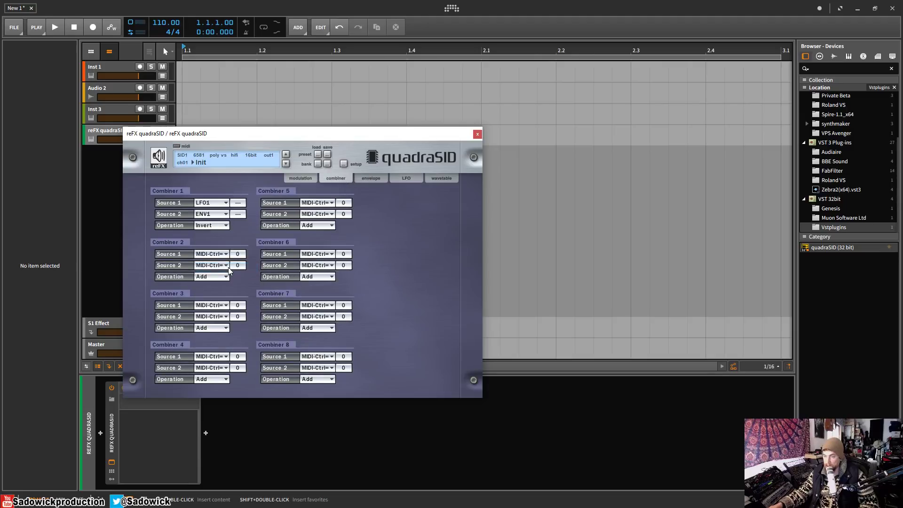
{"action": "left_click", "coordinate": [211, 225]}
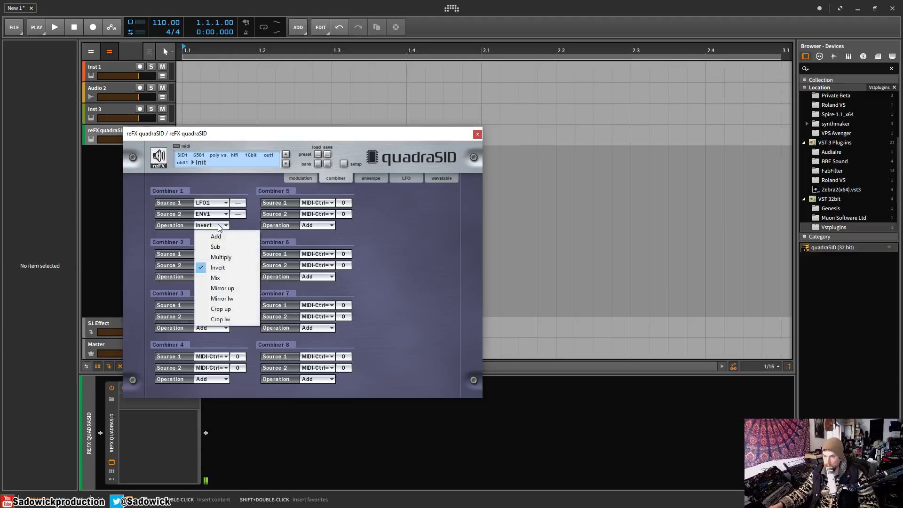
{"action": "left_click", "coordinate": [224, 277]}
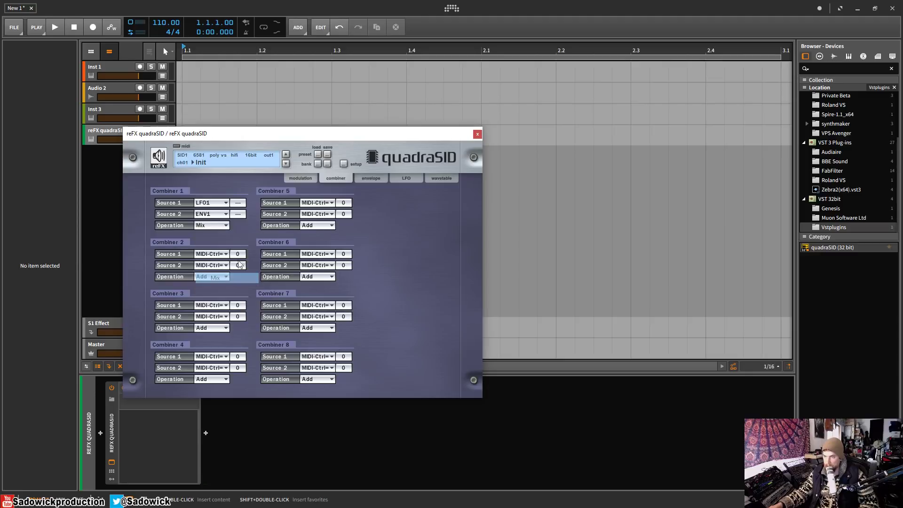
Move Envelope 1's peak to level 1.00 with a first rate of 5, and set LFO 1's speed to 2047
{"action": "left_click", "coordinate": [373, 178]}
{"action": "left_click_drag", "start_coordinate": [313, 216], "coordinate": [266, 191]}
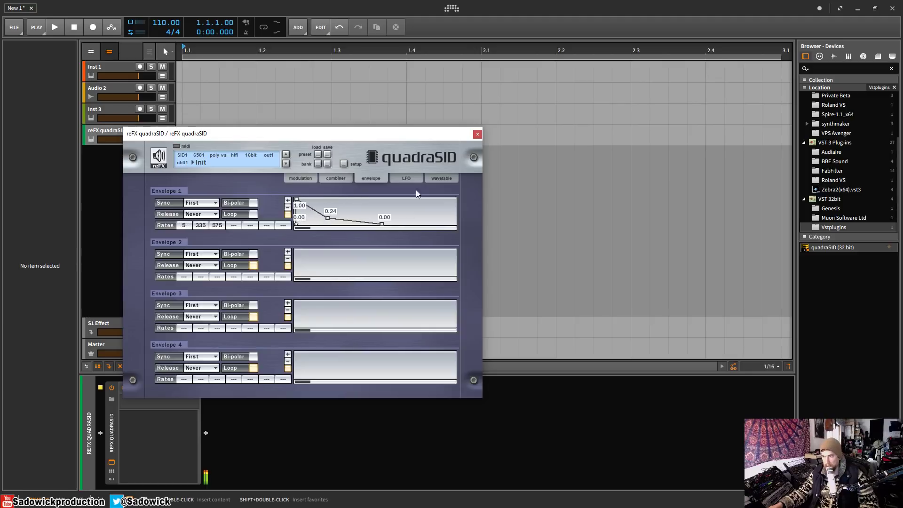
{"action": "left_click", "coordinate": [404, 178]}
{"action": "left_click_drag", "start_coordinate": [205, 214], "coordinate": [211, 146]}
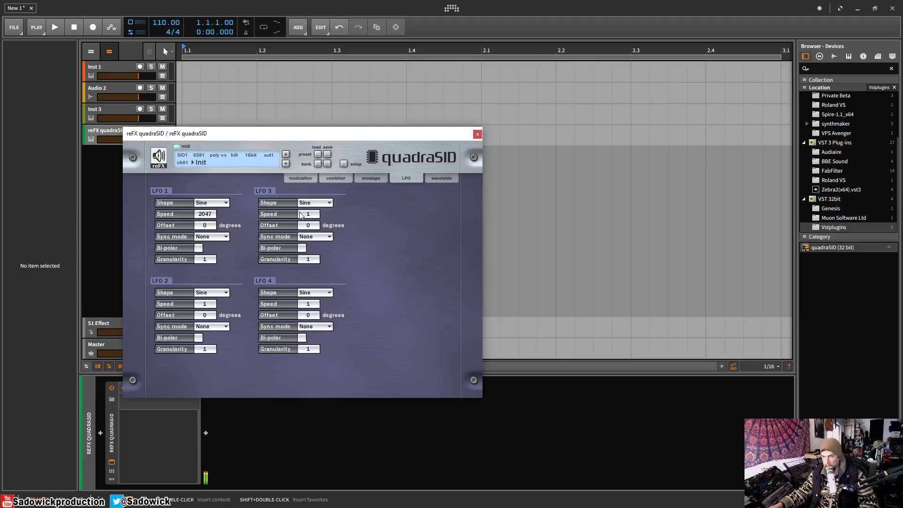
Set Combiner 5's first source to COM1 and its second source to LFO3
{"action": "left_click", "coordinate": [330, 180]}
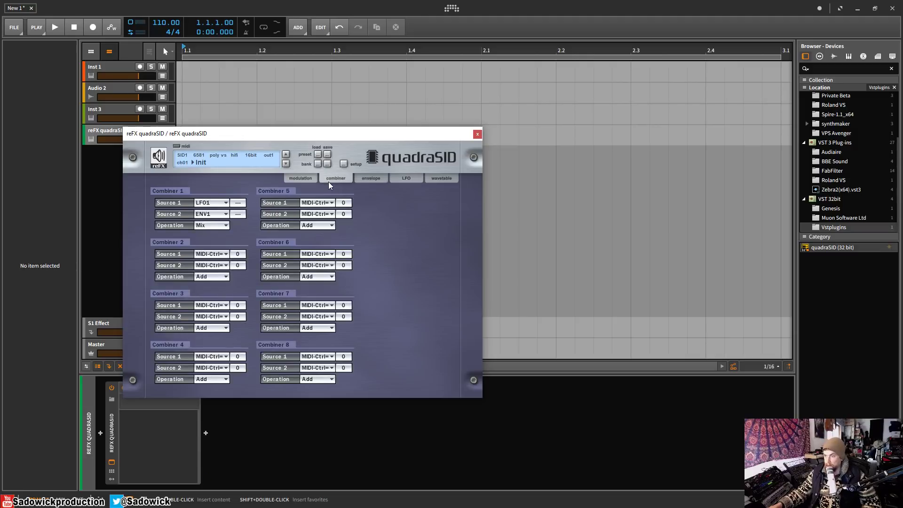
{"action": "left_click", "coordinate": [313, 204]}
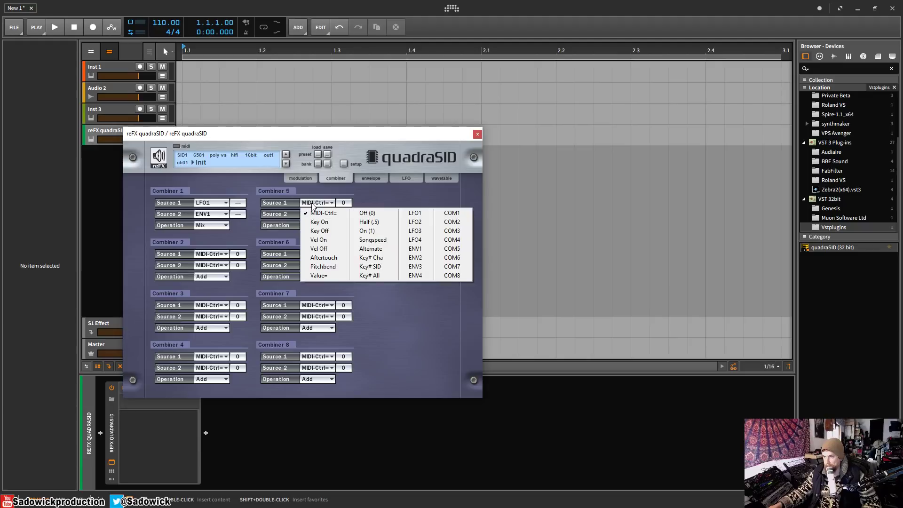
{"action": "left_click", "coordinate": [407, 198]}
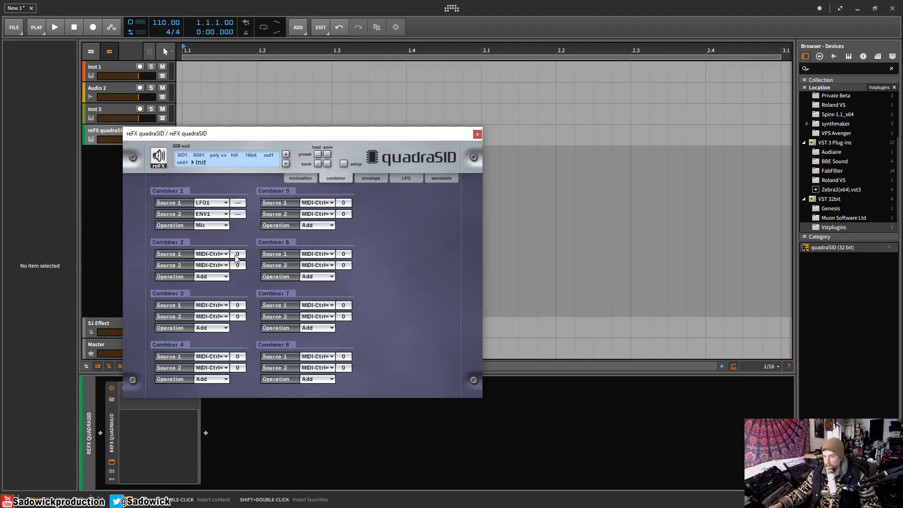
{"action": "left_click", "coordinate": [294, 203]}
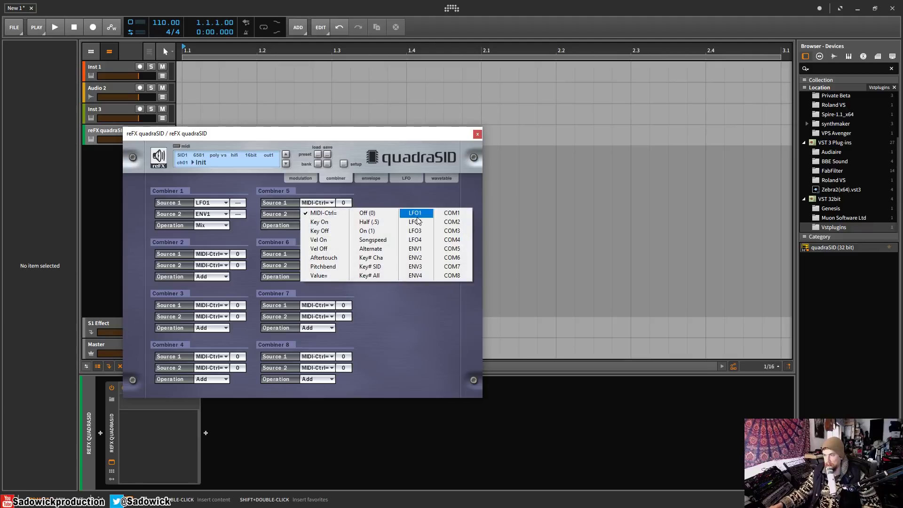
{"action": "left_click", "coordinate": [452, 213]}
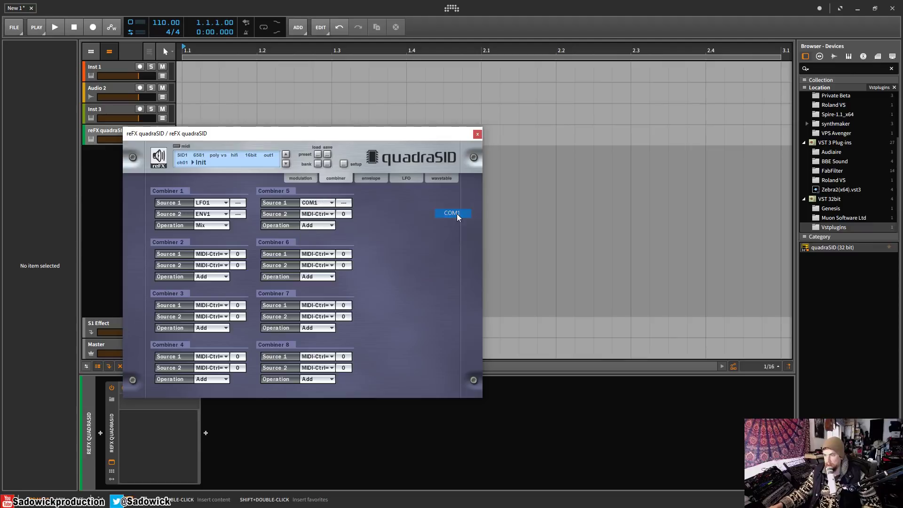
{"action": "left_click", "coordinate": [313, 214]}
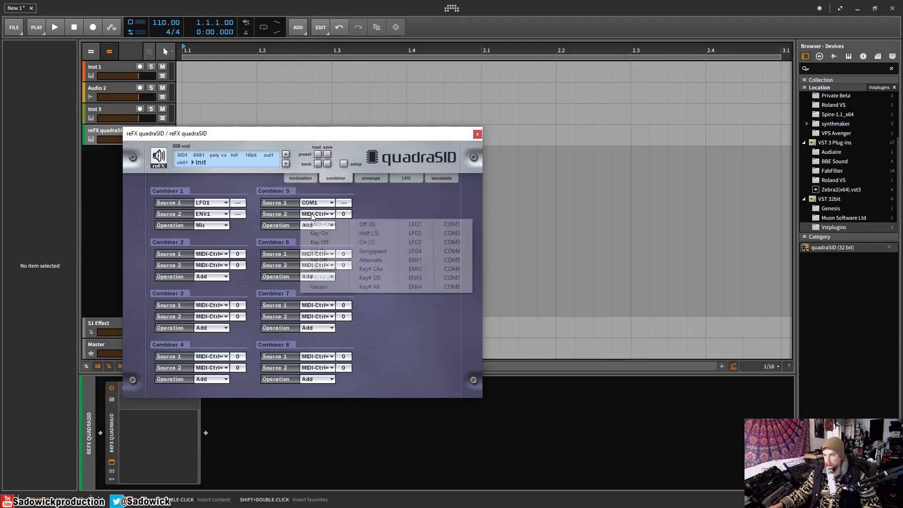
{"action": "left_click", "coordinate": [416, 242]}
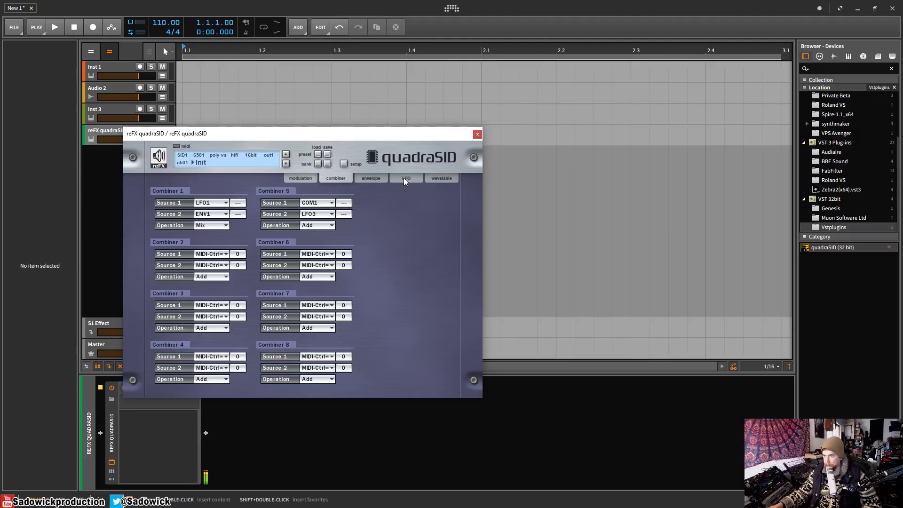
Assign COM5 as the pitch source in the modulation matrix
{"action": "left_click", "coordinate": [303, 178]}
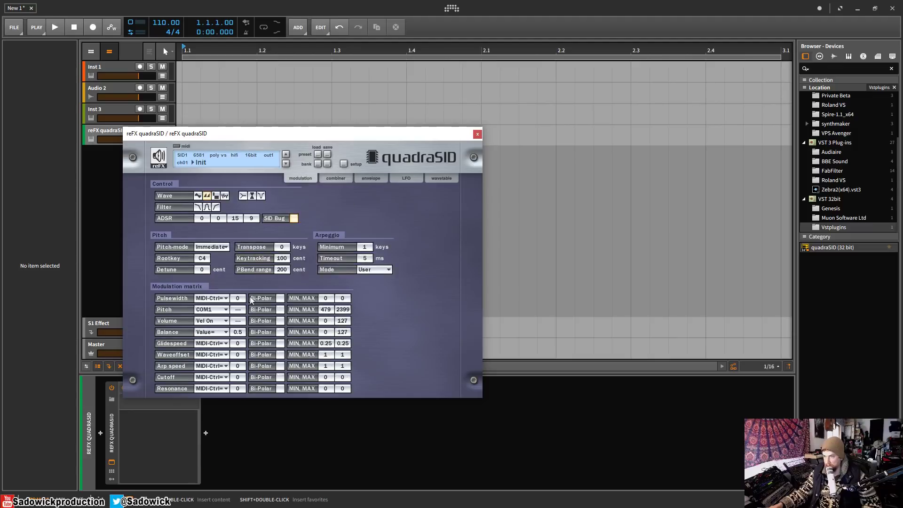
{"action": "left_click", "coordinate": [216, 313]}
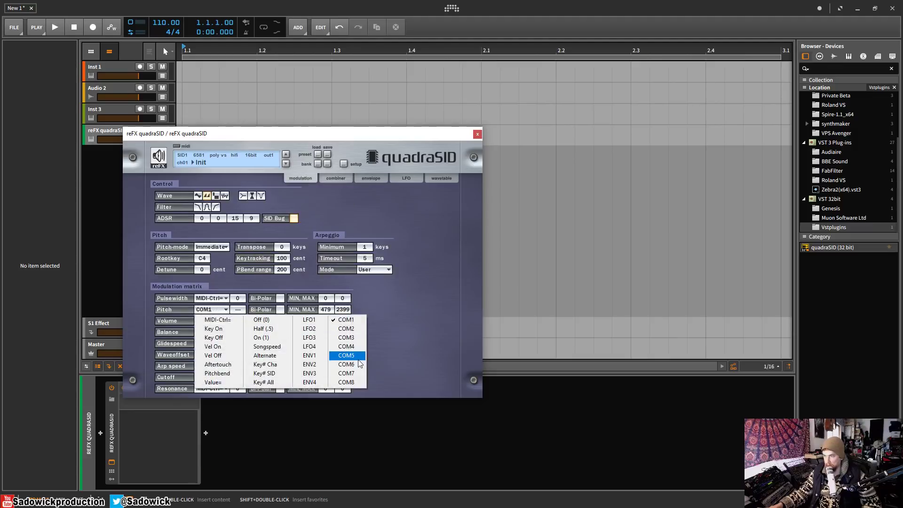
{"action": "left_click", "coordinate": [357, 365]}
Set Combiner 5's operation to Mix and LFO 3's speed to 553
{"action": "left_click", "coordinate": [401, 179]}
{"action": "left_click", "coordinate": [372, 179]}
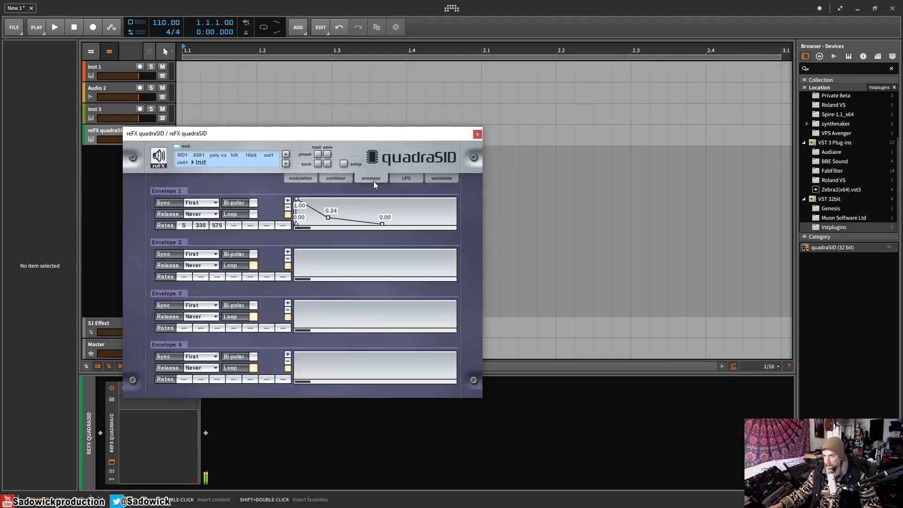
{"action": "left_click", "coordinate": [332, 177]}
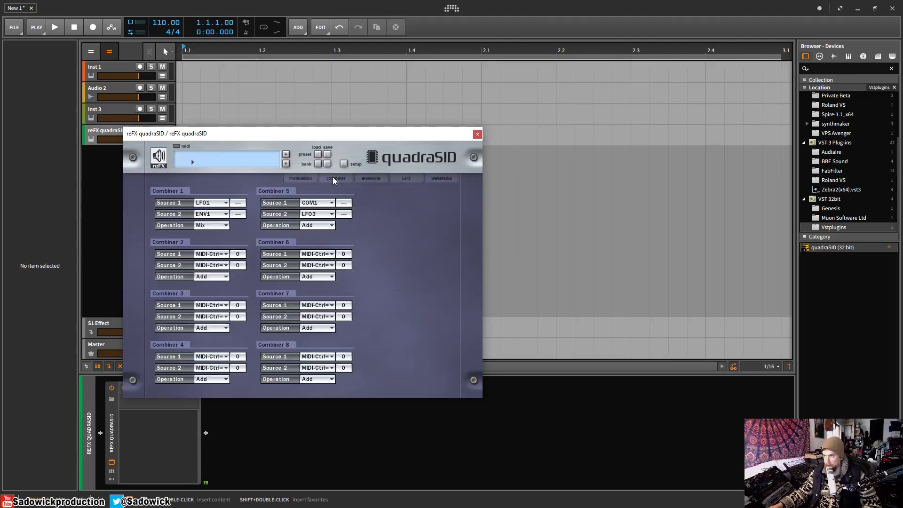
{"action": "left_click", "coordinate": [310, 224]}
{"action": "left_click", "coordinate": [326, 278]}
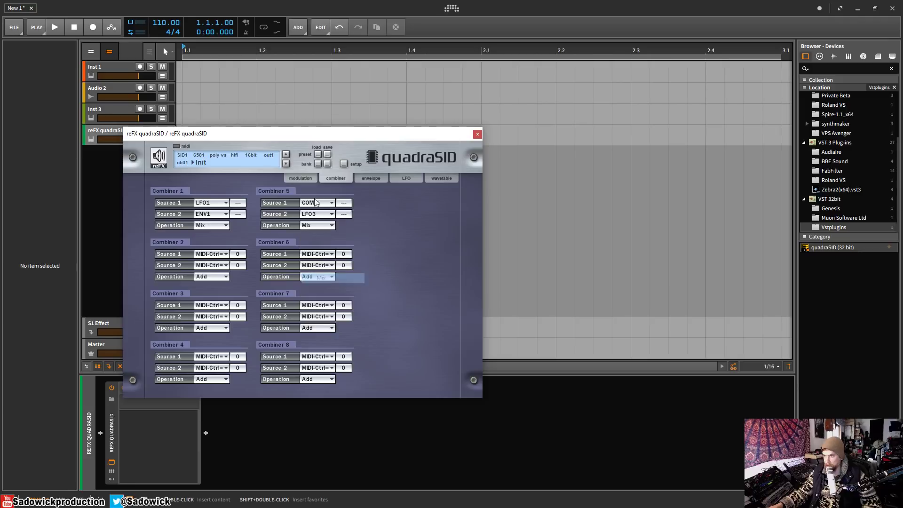
{"action": "left_click", "coordinate": [401, 179]}
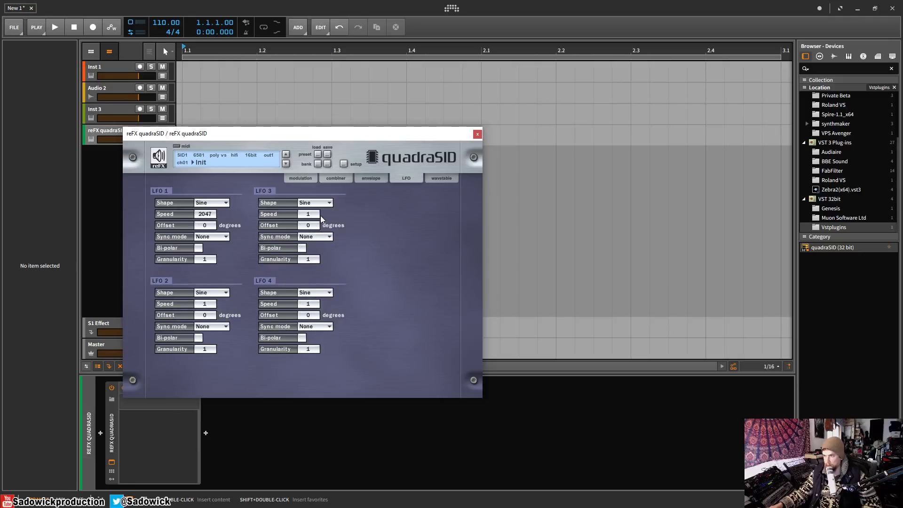
{"action": "left_click_drag", "start_coordinate": [321, 218], "coordinate": [315, 206]}
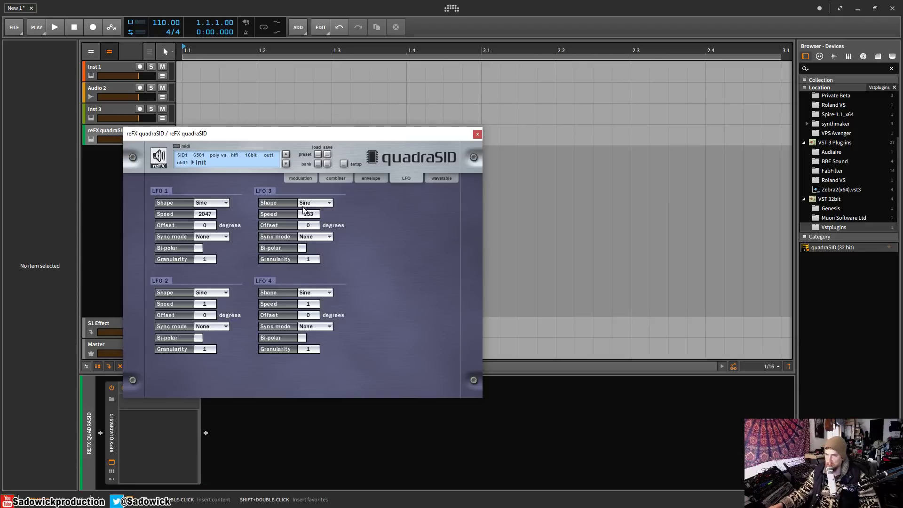
Reset the synth by initializing the preset and the bank, and return to the modulation settings
{"action": "left_click", "coordinate": [162, 164]}
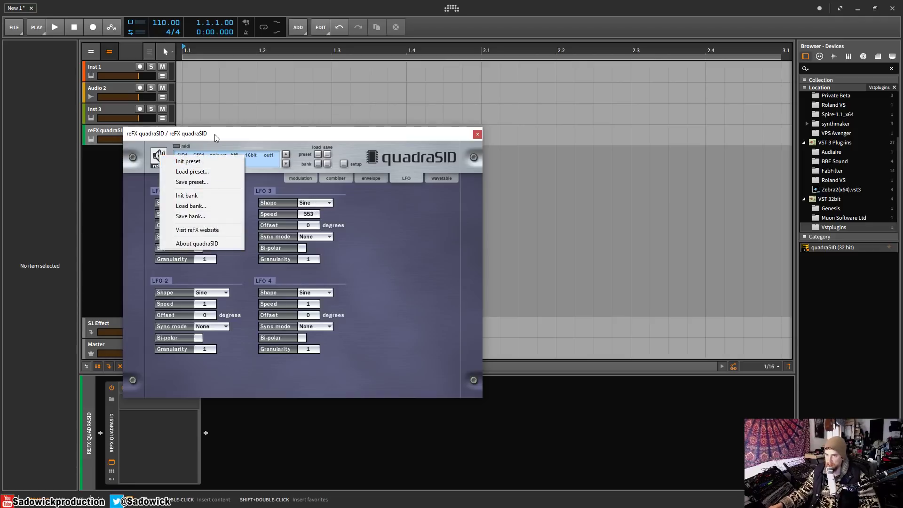
{"action": "left_click", "coordinate": [191, 161]}
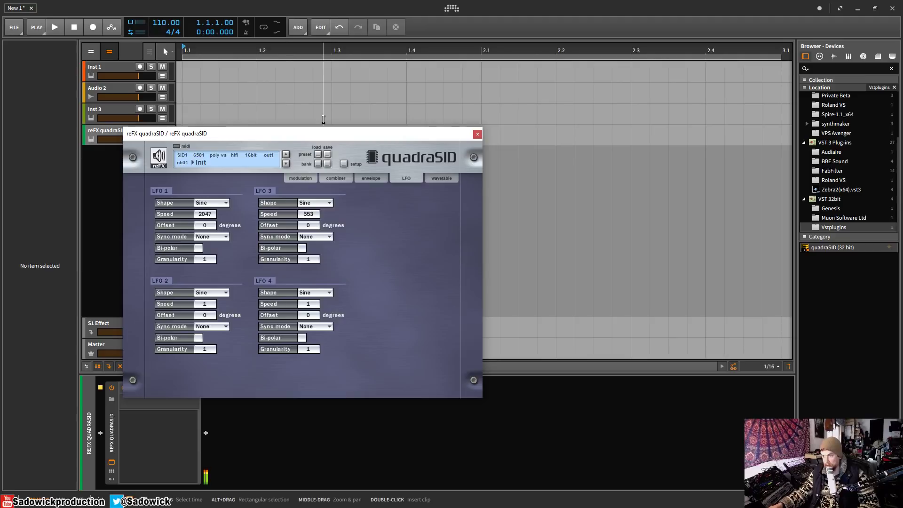
{"action": "left_click", "coordinate": [160, 159]}
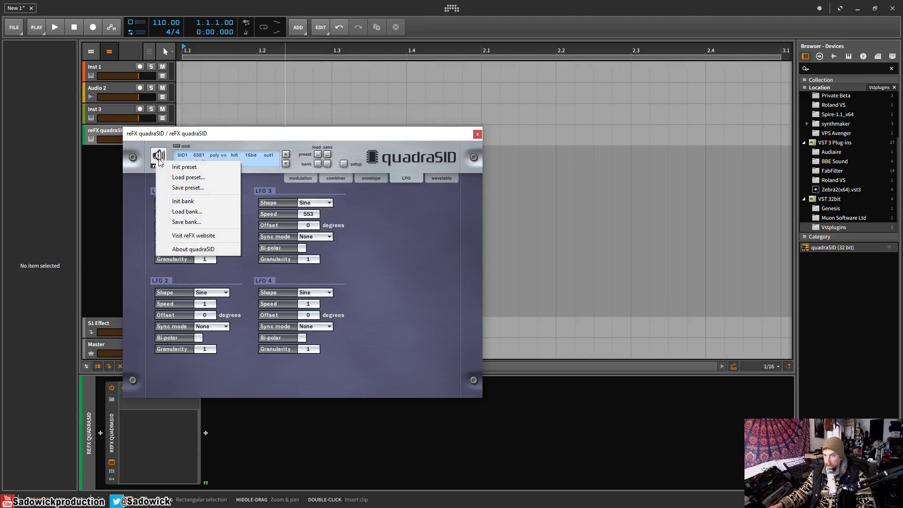
{"action": "left_click", "coordinate": [191, 202]}
{"action": "left_click", "coordinate": [301, 179]}
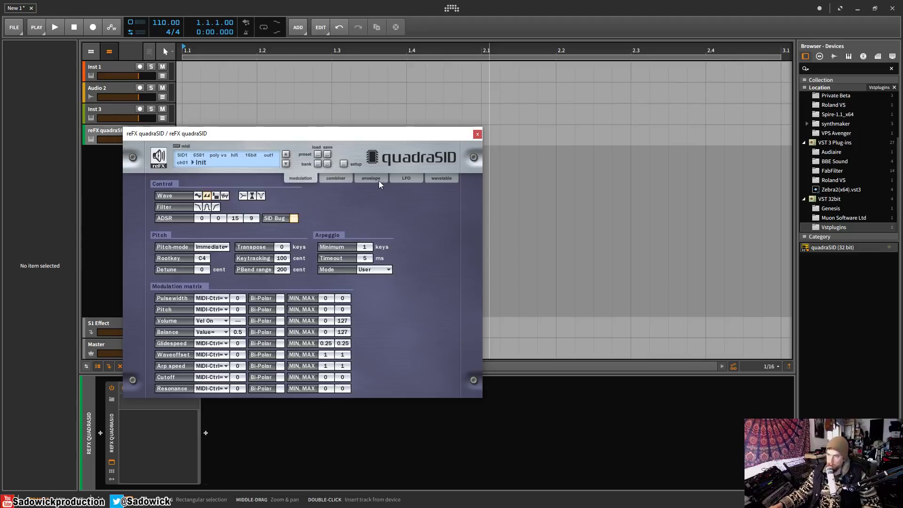
Set the wavetable length to 3 and enable the sawtooth wave on all three steps
{"action": "left_click", "coordinate": [442, 178]}
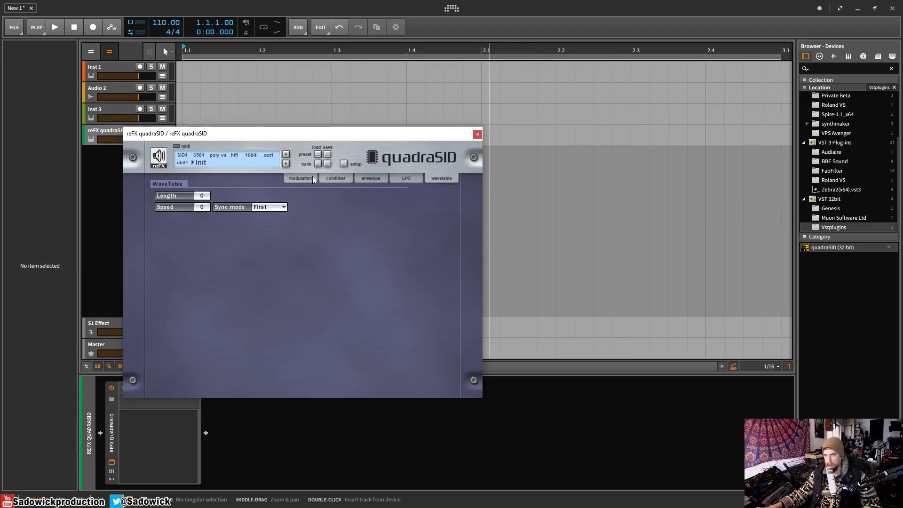
{"action": "left_click_drag", "start_coordinate": [322, 134], "coordinate": [309, 117]}
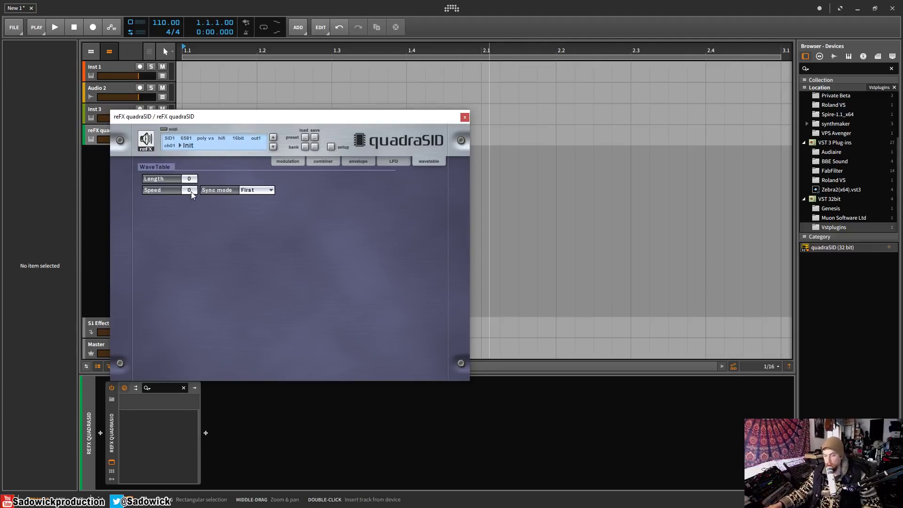
{"action": "left_click_drag", "start_coordinate": [190, 183], "coordinate": [193, 160]}
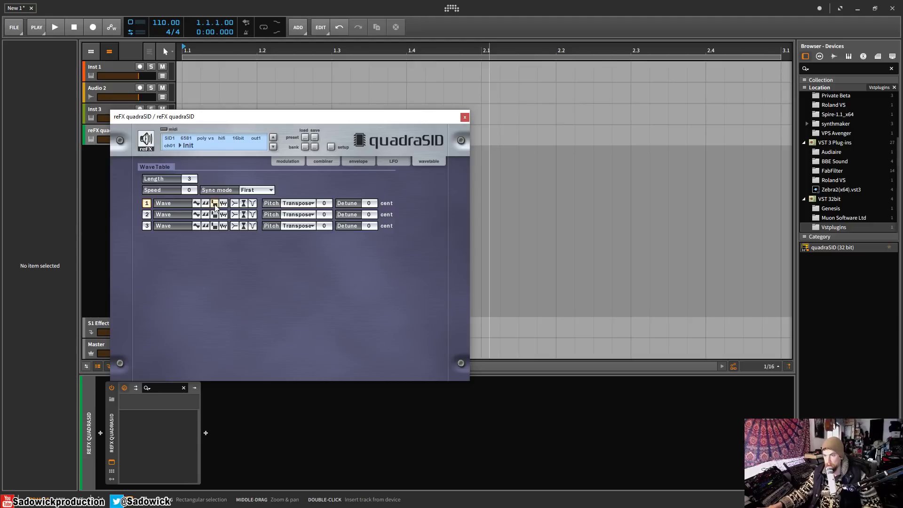
{"action": "left_click", "coordinate": [205, 203]}
{"action": "left_click", "coordinate": [205, 214]}
{"action": "left_click", "coordinate": [205, 226]}
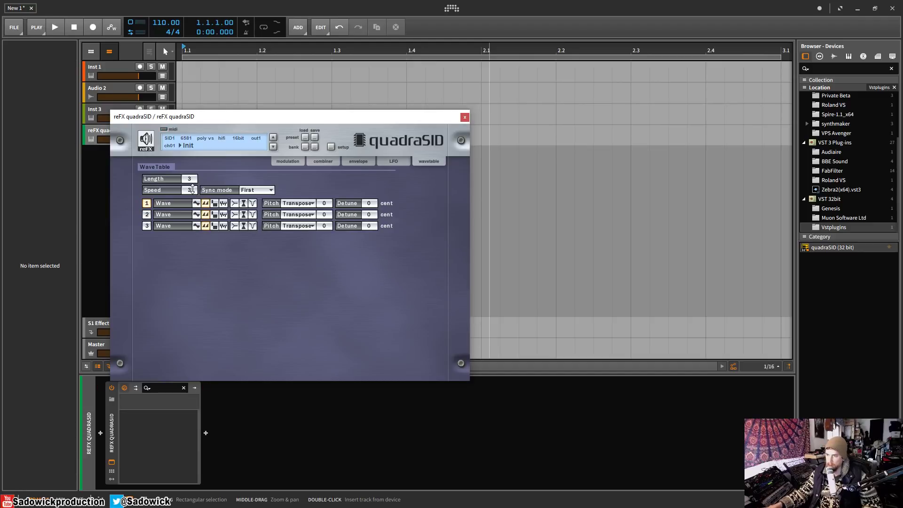
Transpose wavetable step 2 by 7 and step 3 by 3, and set the wavetable speed to 144
{"action": "left_click_drag", "start_coordinate": [192, 188], "coordinate": [191, 193]}
{"action": "left_click_drag", "start_coordinate": [194, 156], "coordinate": [194, 141]}
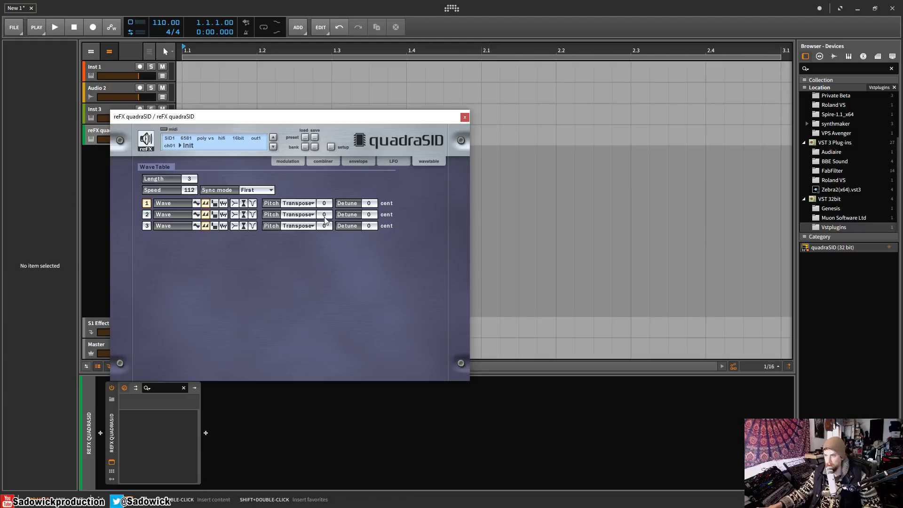
{"action": "mouse_move", "coordinate": [320, 217]}
{"action": "left_mouse_down"}
{"action": "mouse_move", "coordinate": [330, 214]}
{"action": "mouse_move", "coordinate": [329, 223]}
{"action": "left_mouse_up"}
{"action": "mouse_move", "coordinate": [191, 191]}
{"action": "left_mouse_down"}
{"action": "mouse_move", "coordinate": [195, 152]}
{"action": "mouse_move", "coordinate": [209, 170]}
{"action": "mouse_move", "coordinate": [189, 203]}
{"action": "left_mouse_up"}
{"action": "scroll", "coordinate": [328, 227], "scroll_direction": "down", "scroll_amount": 2}
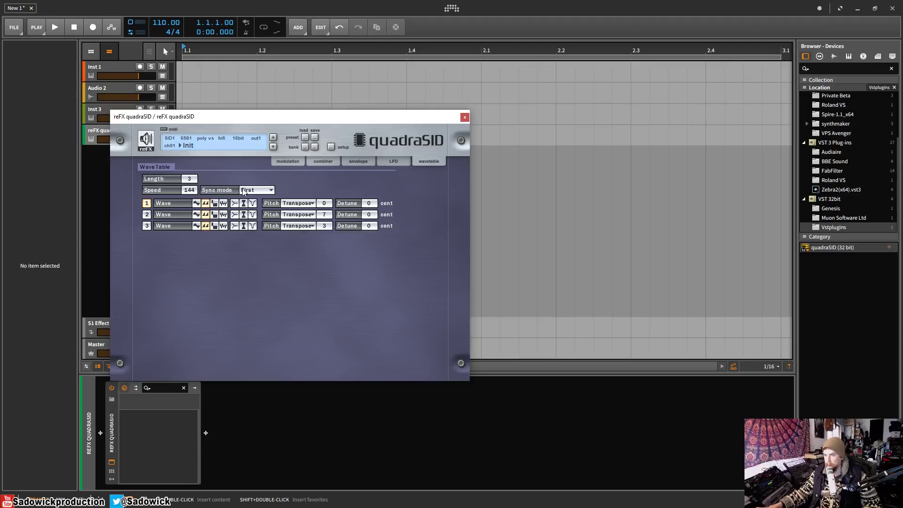
Set the wavetable's sync mode to Every and its speed to 48
{"action": "left_click", "coordinate": [270, 190]}
{"action": "left_click", "coordinate": [262, 211]}
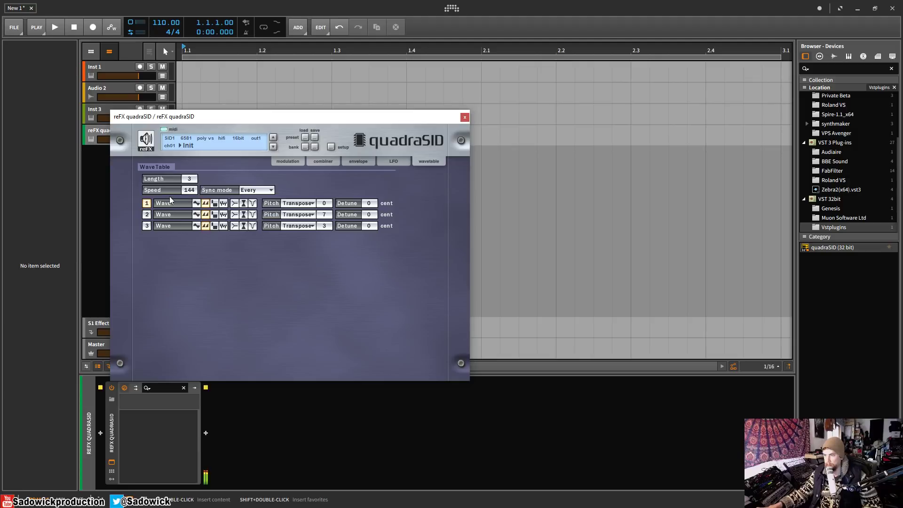
{"action": "left_click_drag", "start_coordinate": [192, 188], "coordinate": [185, 223]}
Set the ADSR release to 11 and try the pulse and triangle waveforms in the main wave control
{"action": "left_click", "coordinate": [292, 160]}
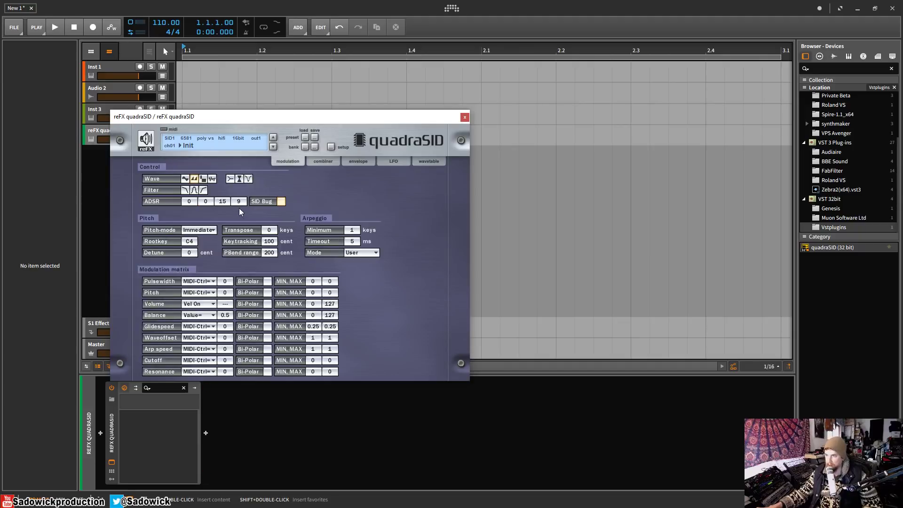
{"action": "left_click_drag", "start_coordinate": [241, 202], "coordinate": [244, 189]}
{"action": "left_click", "coordinate": [203, 179]}
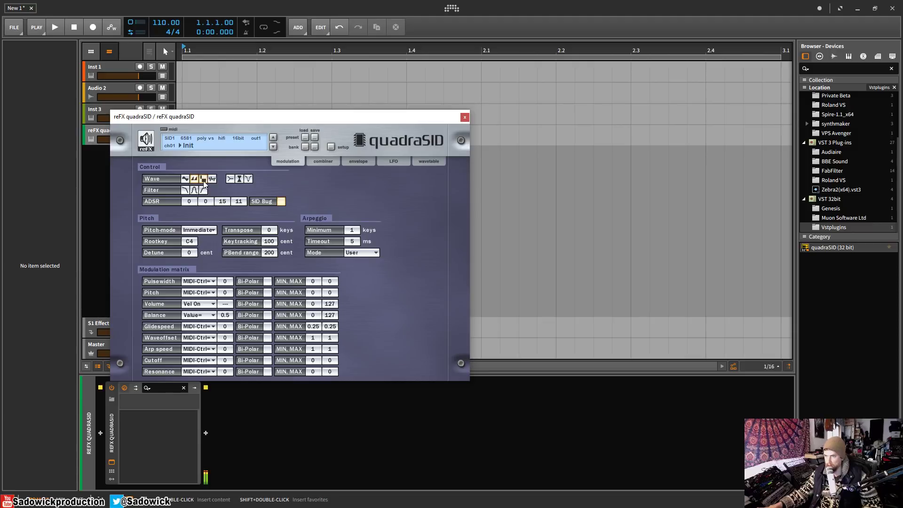
{"action": "left_click", "coordinate": [186, 179]}
Add a fourth wavetable step with a sawtooth wave transposed by -12, with the length at 4 and the speed at 110
{"action": "left_click", "coordinate": [394, 161]}
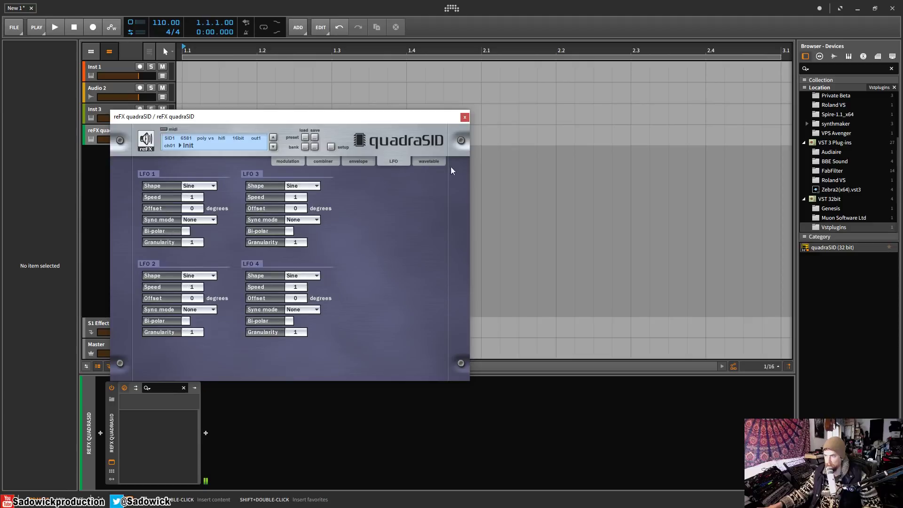
{"action": "left_click", "coordinate": [428, 161]}
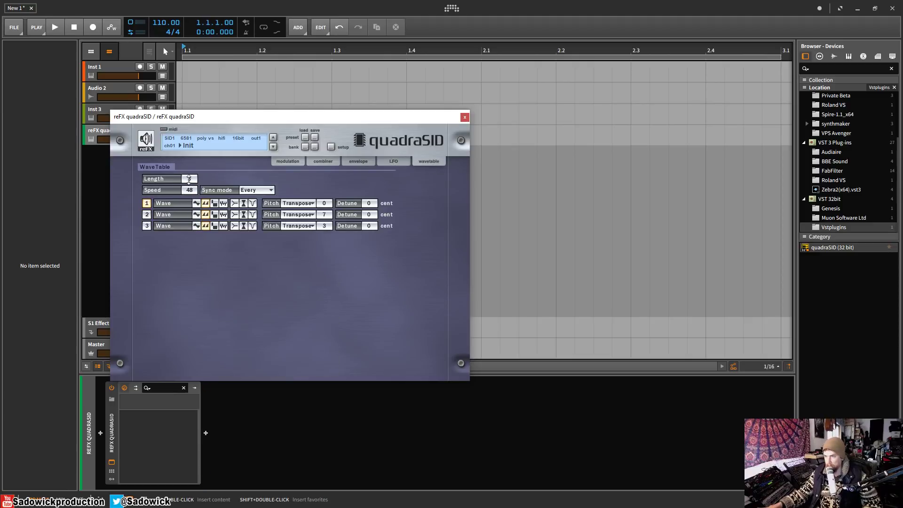
{"action": "left_click_drag", "start_coordinate": [190, 178], "coordinate": [190, 168]}
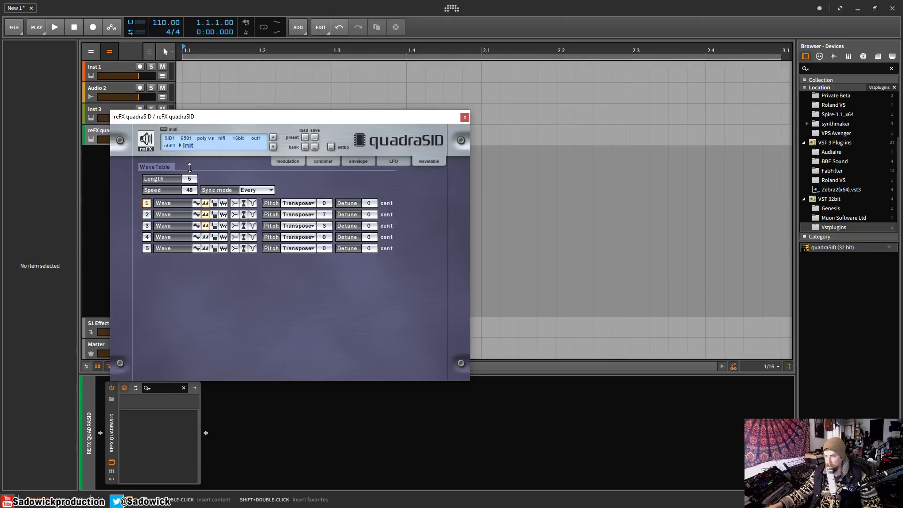
{"action": "left_click", "coordinate": [223, 238]}
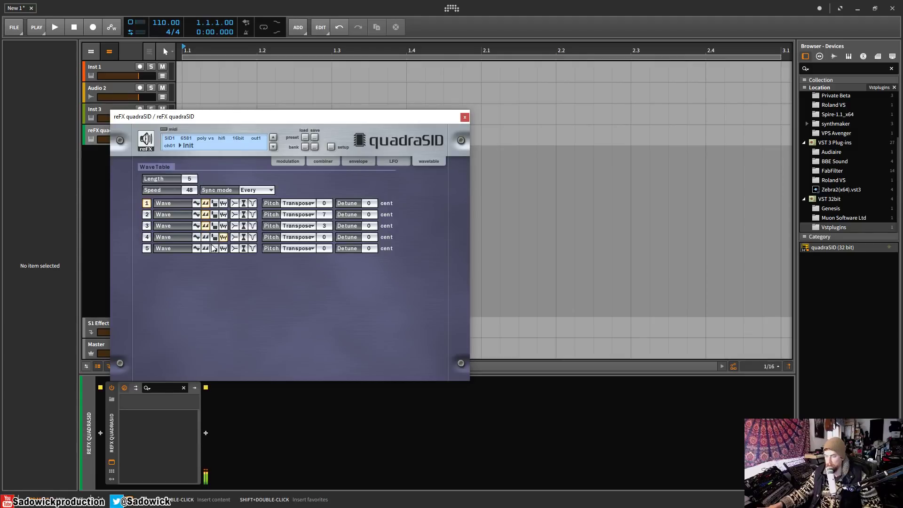
{"action": "left_click", "coordinate": [223, 237]}
{"action": "left_click", "coordinate": [196, 237]}
{"action": "left_click_drag", "start_coordinate": [325, 241], "coordinate": [324, 244]}
{"action": "left_click_drag", "start_coordinate": [189, 173], "coordinate": [188, 194]}
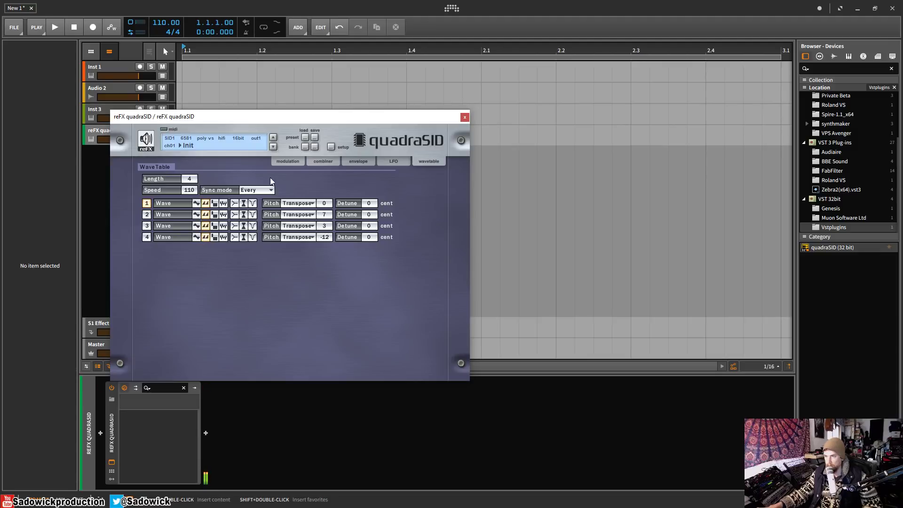
Set the ADSR release to 8 and look over the combiner and LFO settings
{"action": "left_click", "coordinate": [287, 161]}
{"action": "left_click_drag", "start_coordinate": [239, 202], "coordinate": [236, 218]}
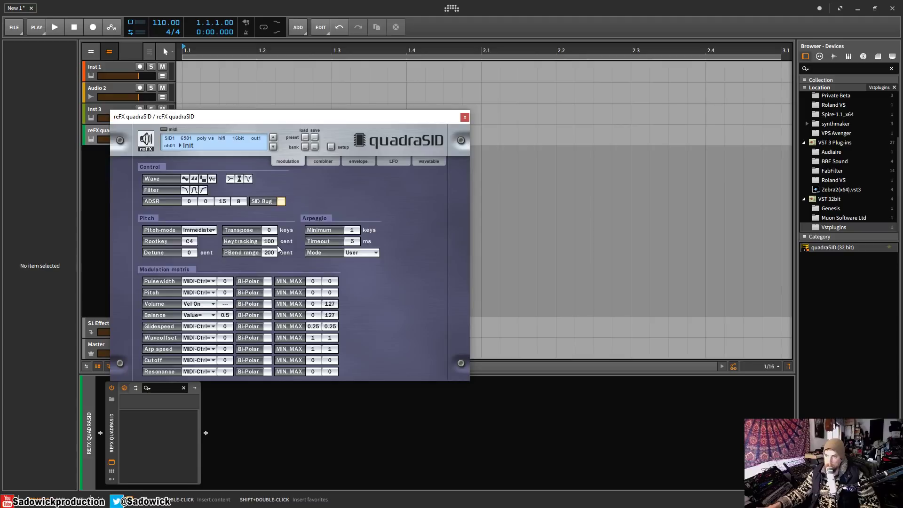
{"action": "left_click", "coordinate": [326, 160]}
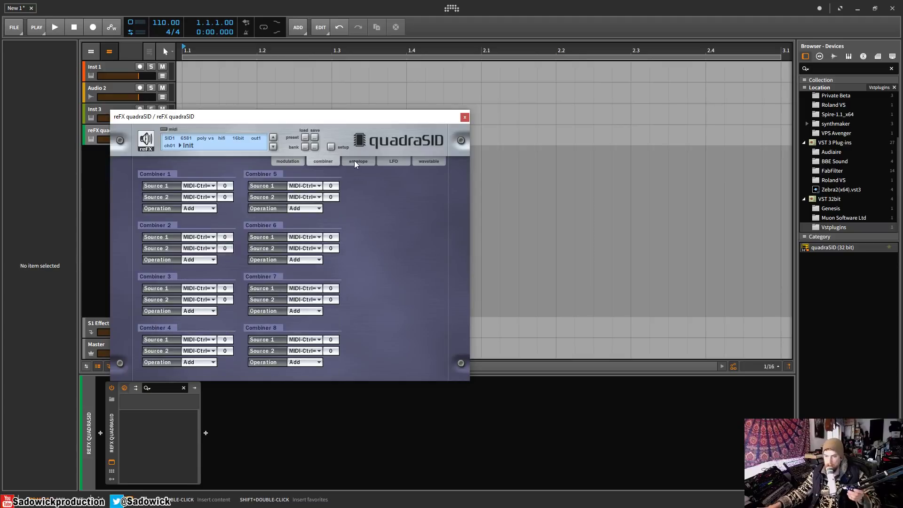
{"action": "left_click", "coordinate": [397, 161]}
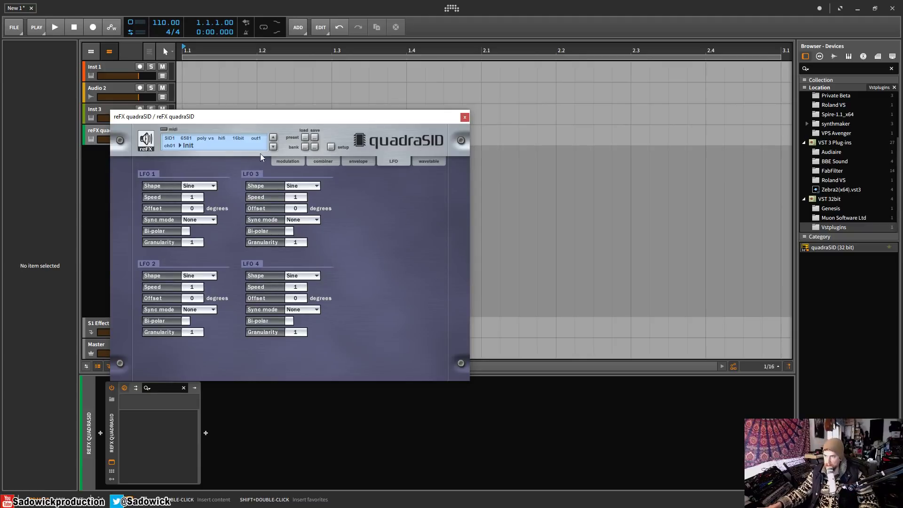
Initialize the synth's bank, look over the combiner settings, and open the modulation settings
{"action": "left_click", "coordinate": [142, 143]}
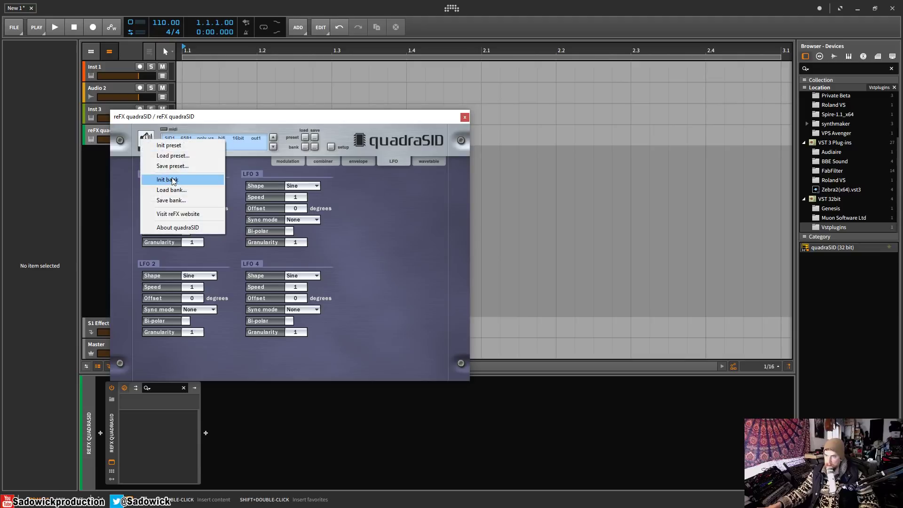
{"action": "left_click", "coordinate": [167, 179]}
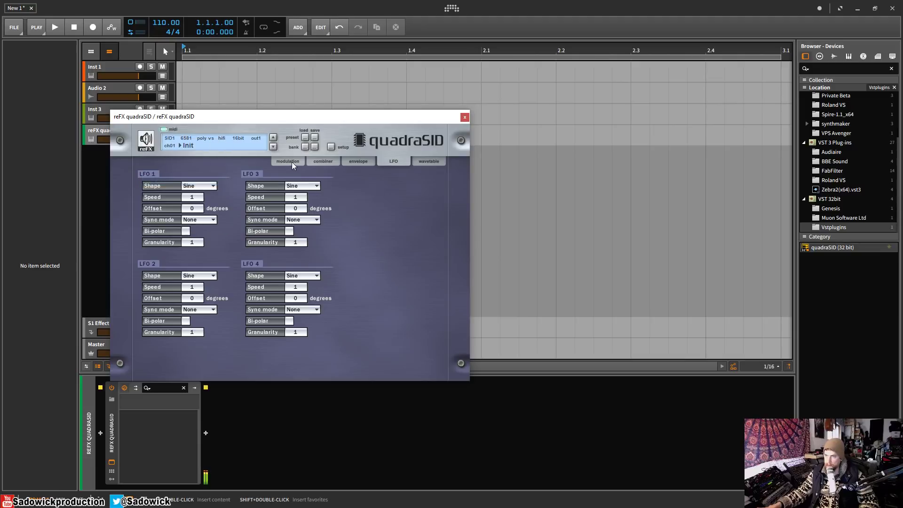
{"action": "left_click", "coordinate": [359, 161]}
{"action": "left_click", "coordinate": [316, 161]}
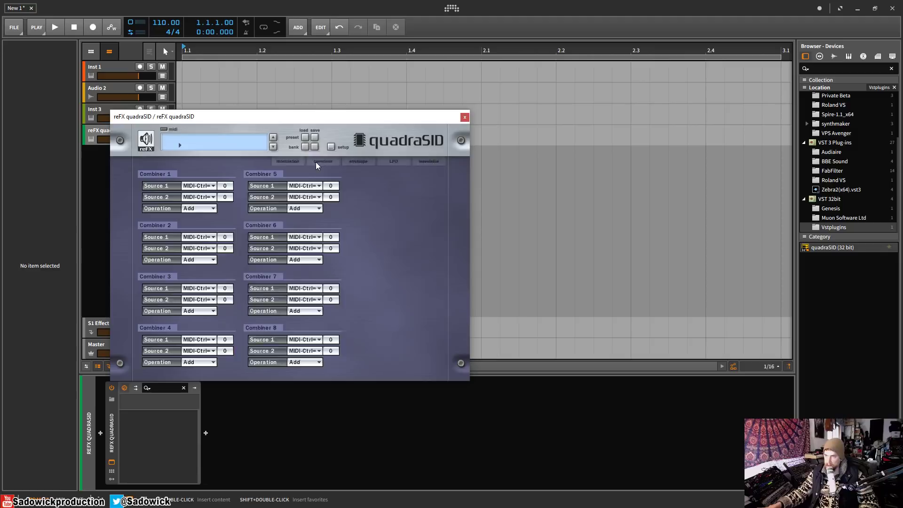
{"action": "left_click", "coordinate": [285, 162]}
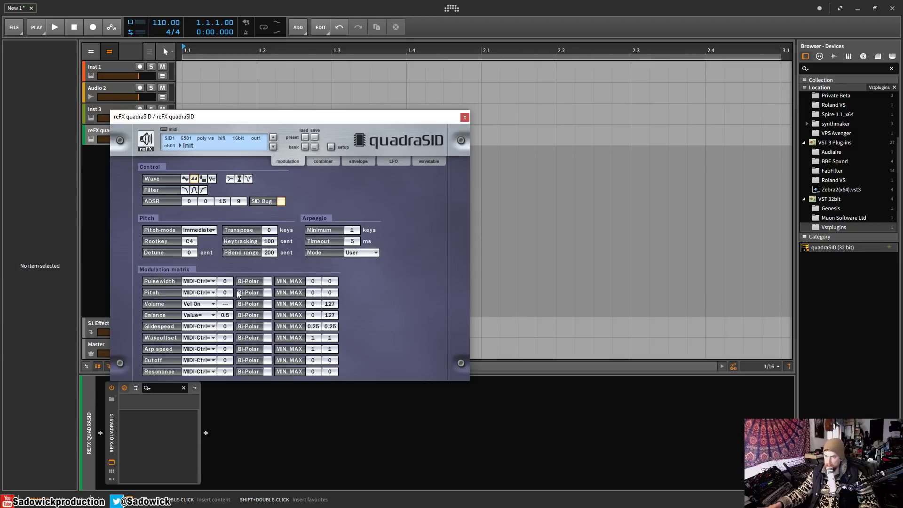
Assign a modulation source to Pitch in the modulation matrix and adjust its minimum value
{"action": "left_click", "coordinate": [211, 292]}
{"action": "left_click", "coordinate": [304, 299]}
{"action": "mouse_move", "coordinate": [313, 293]}
{"action": "left_mouse_down"}
{"action": "mouse_move", "coordinate": [314, 281]}
{"action": "mouse_move", "coordinate": [330, 278]}
{"action": "mouse_move", "coordinate": [332, 294]}
{"action": "mouse_move", "coordinate": [312, 297]}
{"action": "left_mouse_up"}
Try different speed and granularity values on LFO 1, ending with the speed at 2047 and the granularity at 338
{"action": "left_click", "coordinate": [393, 162]}
{"action": "left_click_drag", "start_coordinate": [189, 196], "coordinate": [194, 194]}
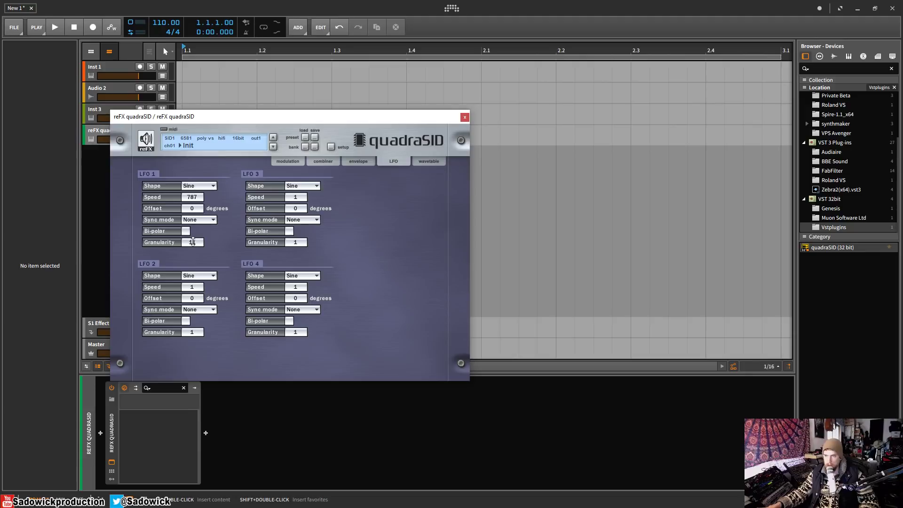
{"action": "mouse_move", "coordinate": [193, 241]}
{"action": "left_mouse_down"}
{"action": "mouse_move", "coordinate": [192, 230]}
{"action": "mouse_move", "coordinate": [201, 235]}
{"action": "left_mouse_up"}
{"action": "left_click_drag", "start_coordinate": [195, 200], "coordinate": [194, 152]}
{"action": "left_click_drag", "start_coordinate": [198, 241], "coordinate": [197, 247]}
{"action": "mouse_move", "coordinate": [198, 245]}
{"action": "left_mouse_down"}
{"action": "mouse_move", "coordinate": [201, 210]}
{"action": "mouse_move", "coordinate": [195, 258]}
{"action": "left_mouse_up"}
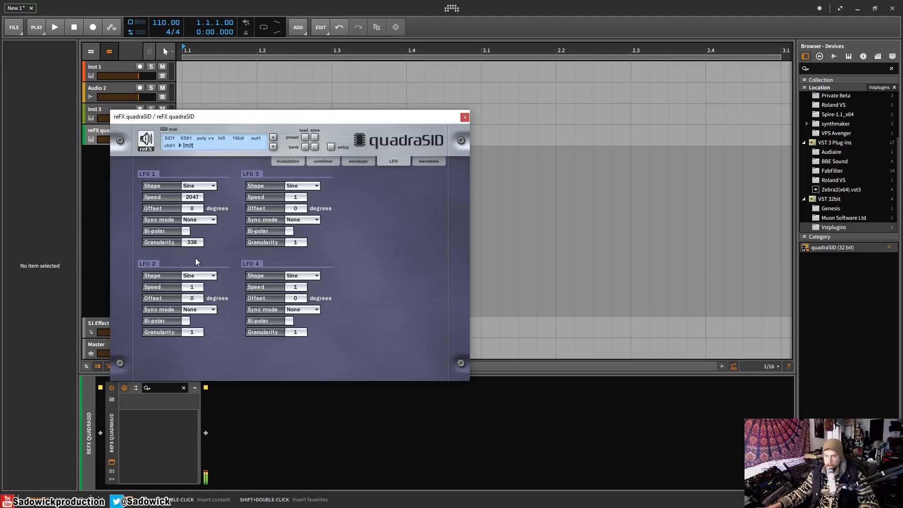